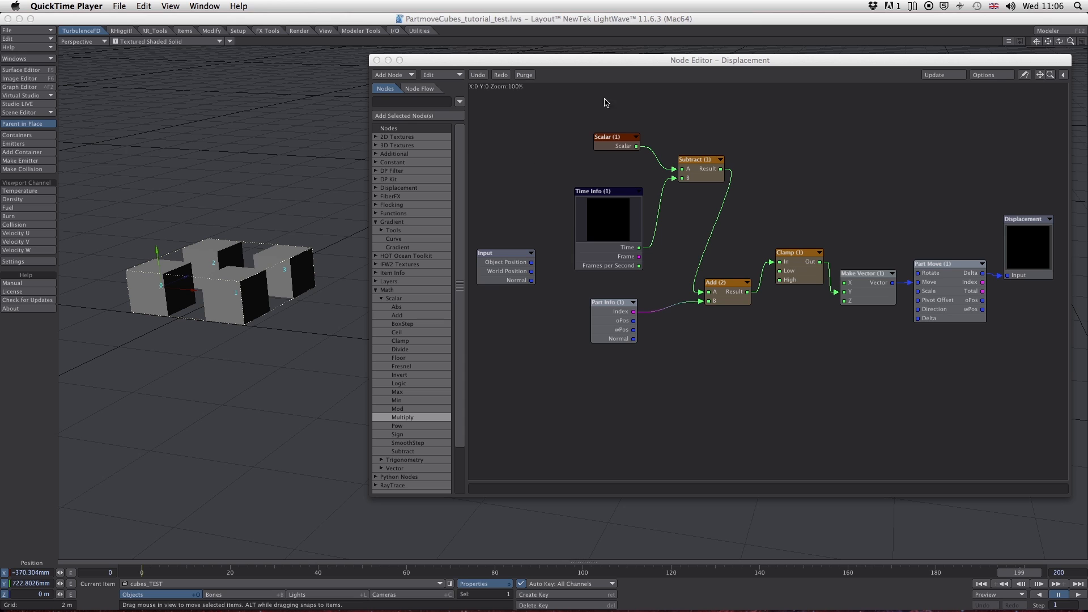
# - Reposition the Displacement node editor window slightly and switch to LightWave Modeler to edit the cubes_TEST object
pyautogui.click(622, 61)
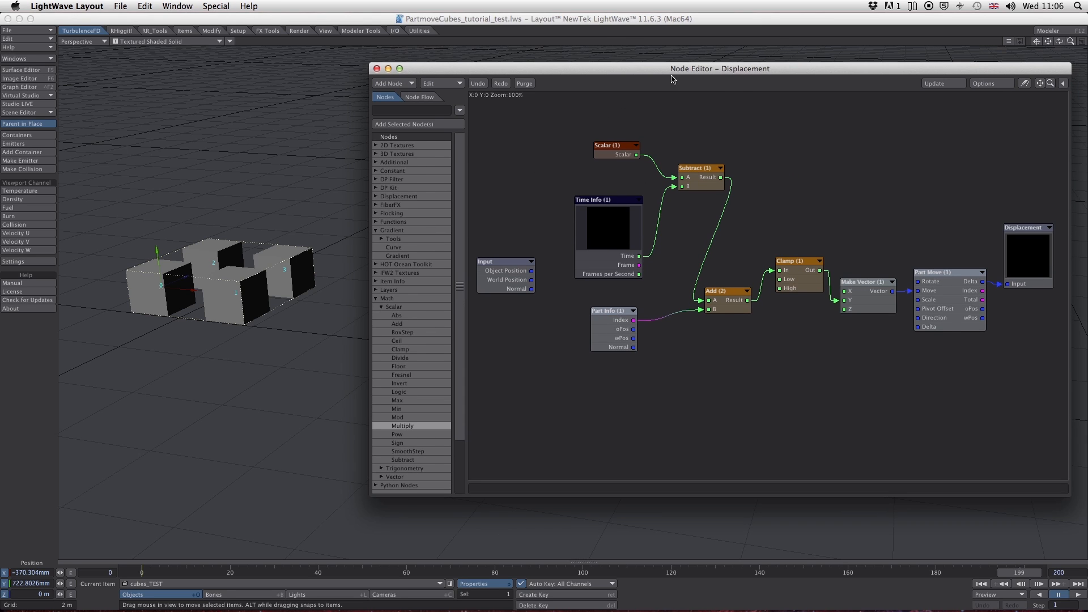
pyautogui.moveTo(717, 71); pyautogui.dragTo(711, 63)
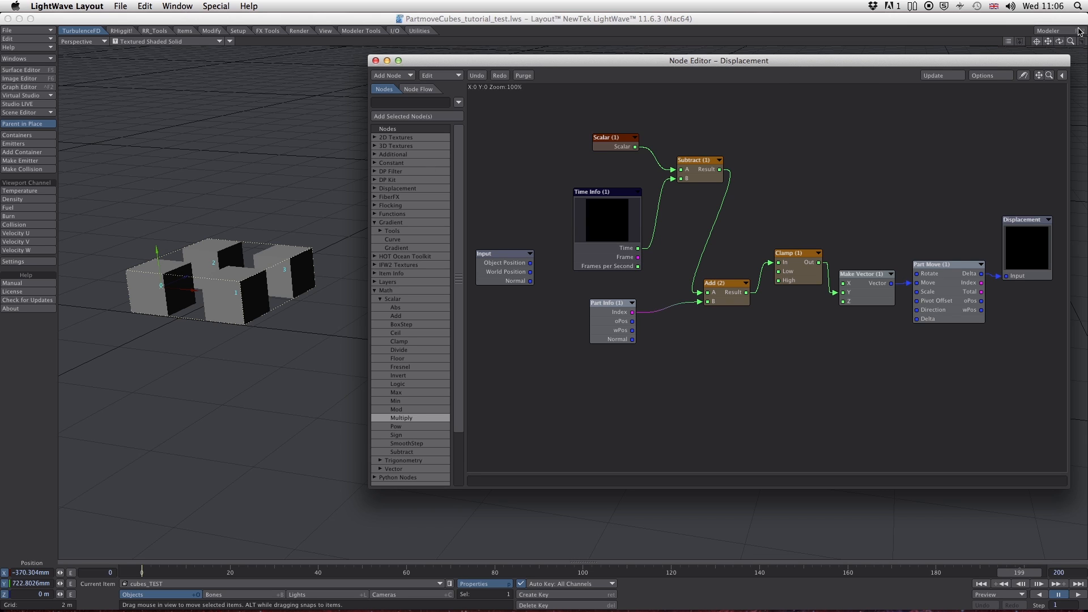
pyautogui.click(1055, 31)
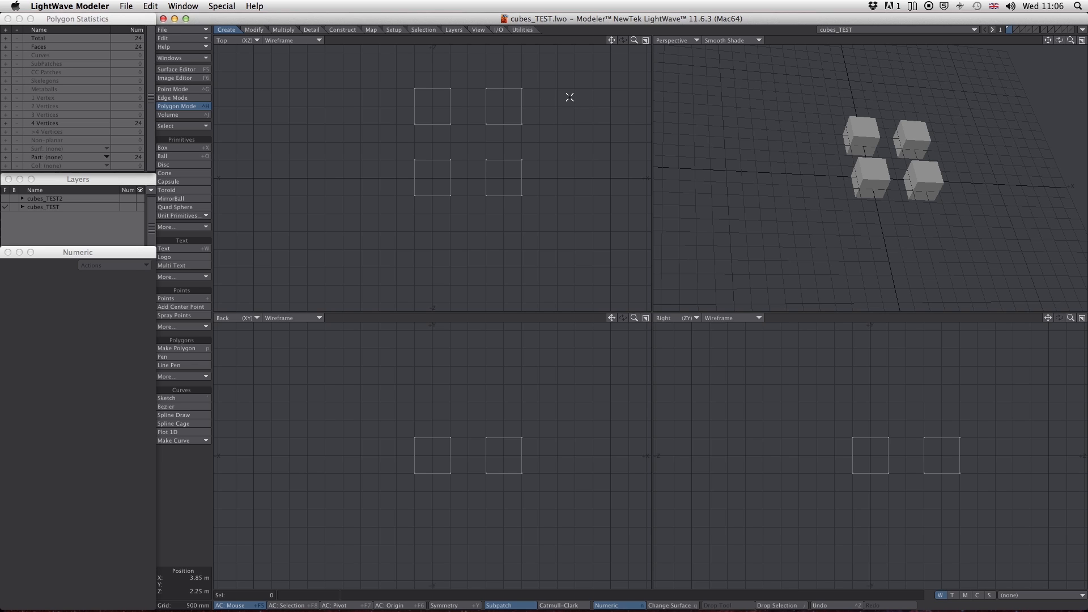
# - Select the polygons of all four cubes, cut them from the first layer and paste them into the second layer
pyautogui.click(191, 107)
pyautogui.moveTo(426, 62)
pyautogui.mouseDown(button='right')
pyautogui.moveTo(384, 253)
pyautogui.moveTo(585, 105)
pyautogui.moveTo(488, 60)
pyautogui.mouseUp(button='right')
pyautogui.click(150, 6)
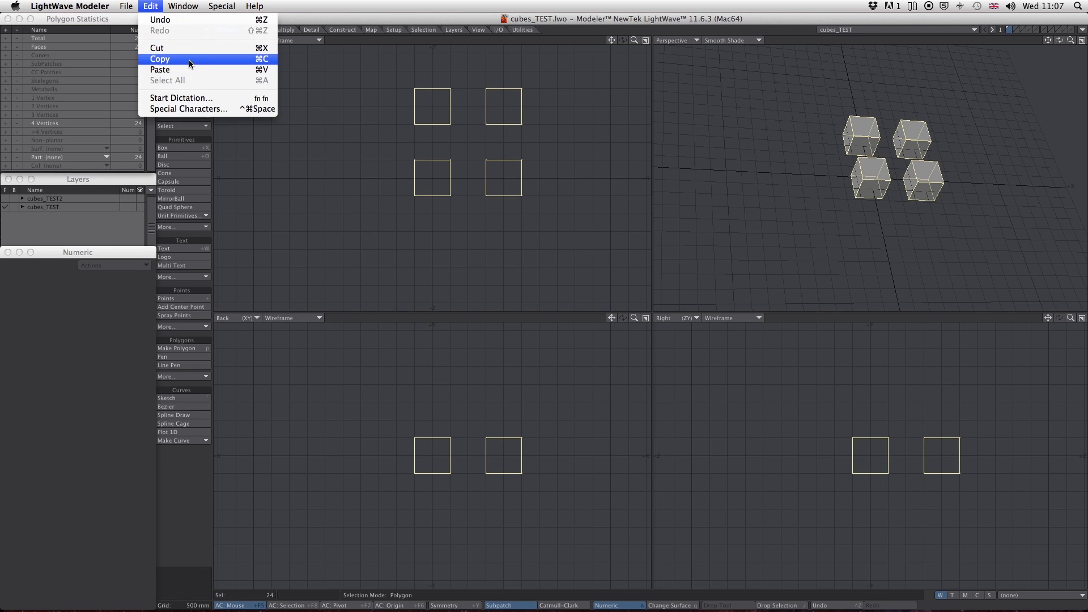
pyautogui.click(165, 48)
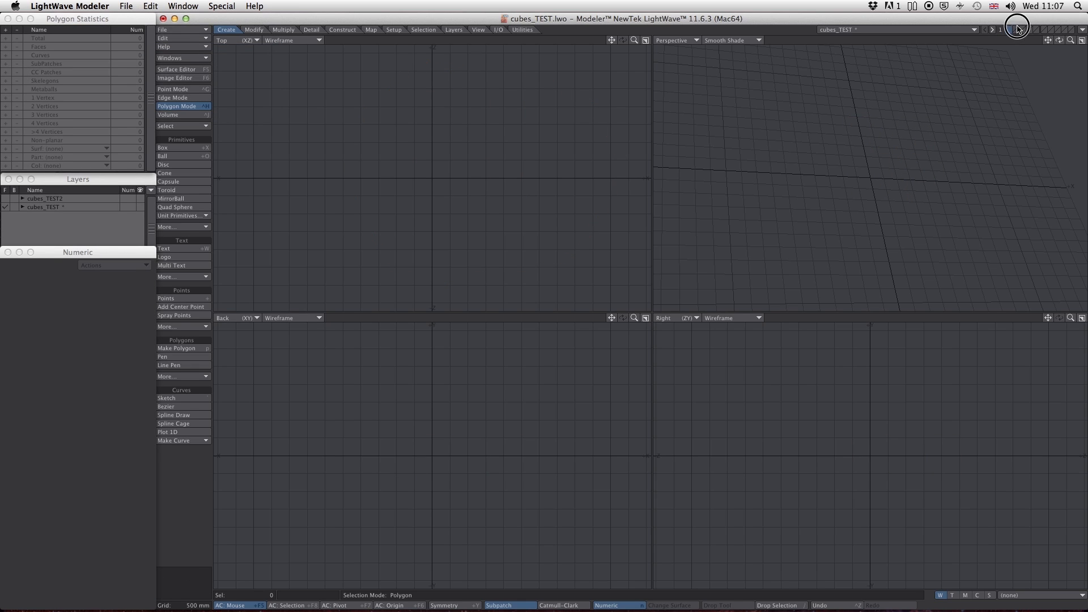
pyautogui.click(150, 6)
pyautogui.click(173, 69)
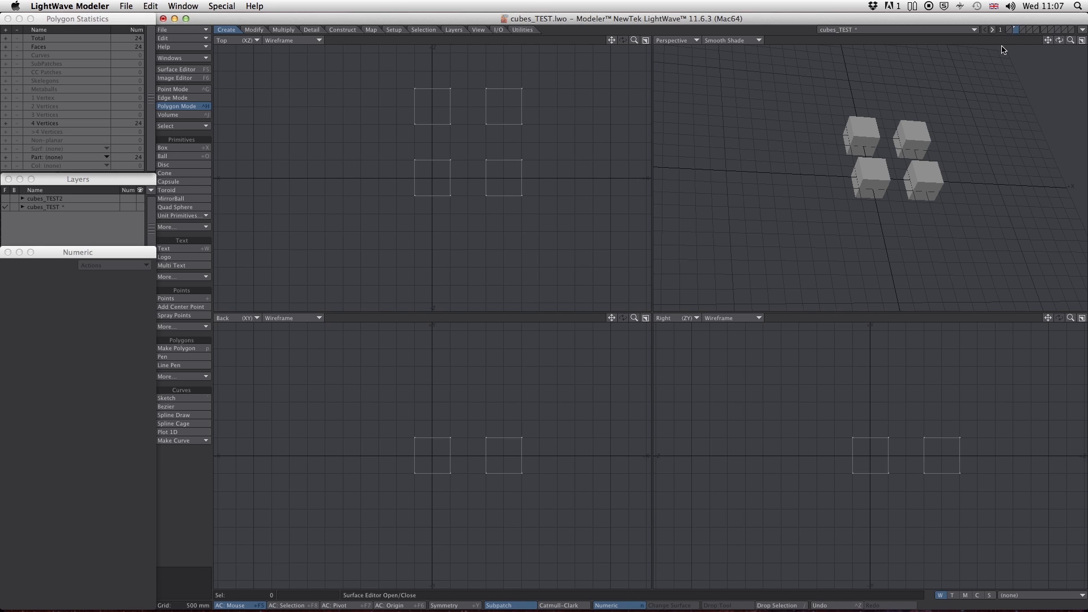
# - Copy the upper-right cube of the Top view from the second layer and paste it into the first layer
pyautogui.moveTo(517, 72)
pyautogui.mouseDown(button='right')
pyautogui.moveTo(462, 94)
pyautogui.moveTo(566, 110)
pyautogui.moveTo(525, 64)
pyautogui.mouseUp(button='right')
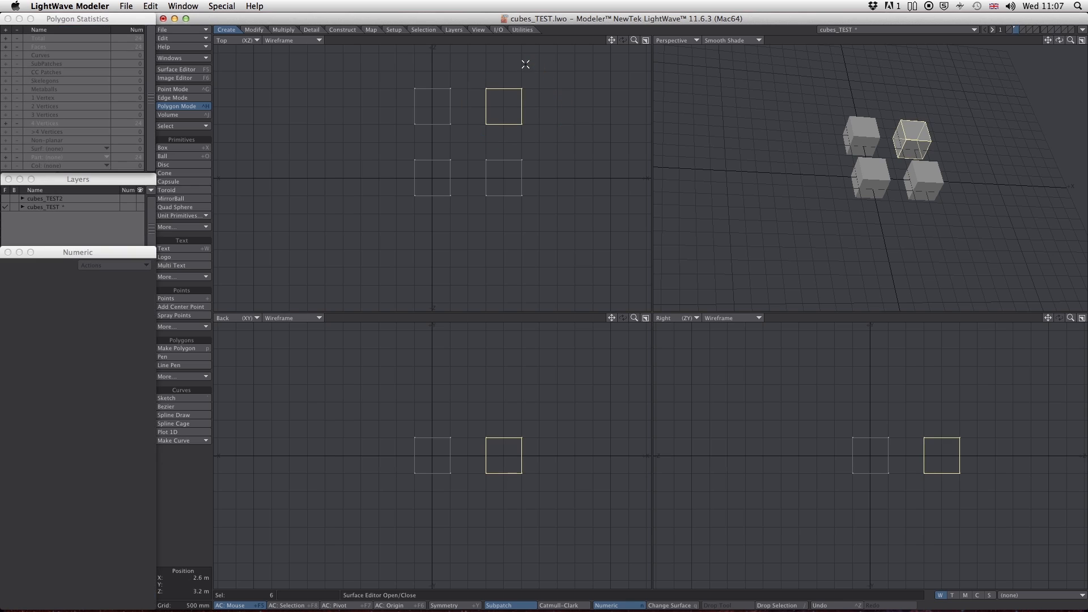
pyautogui.click(149, 6)
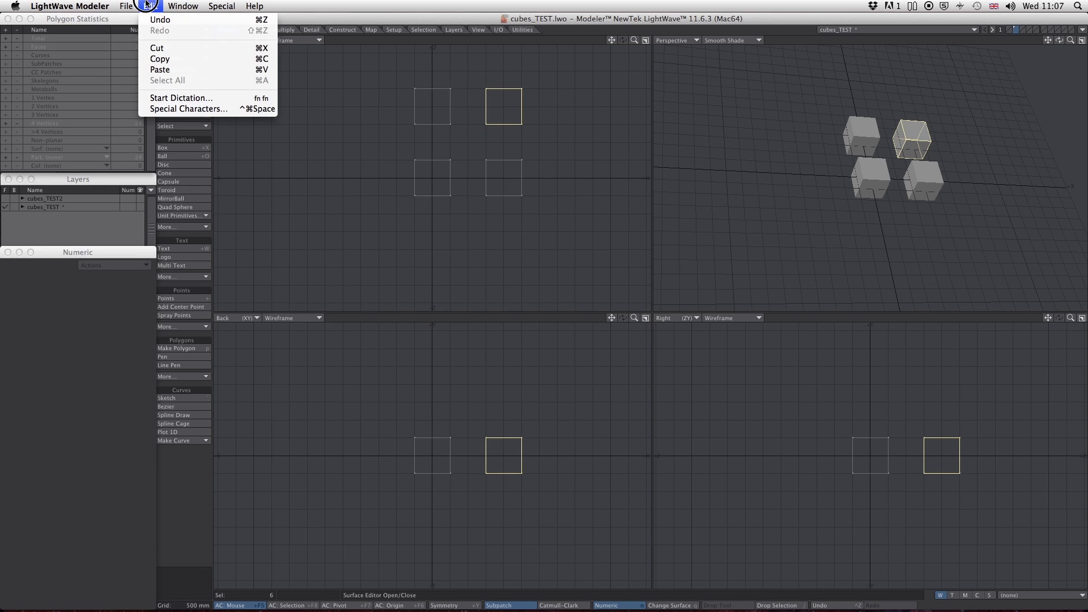
pyautogui.click(179, 62)
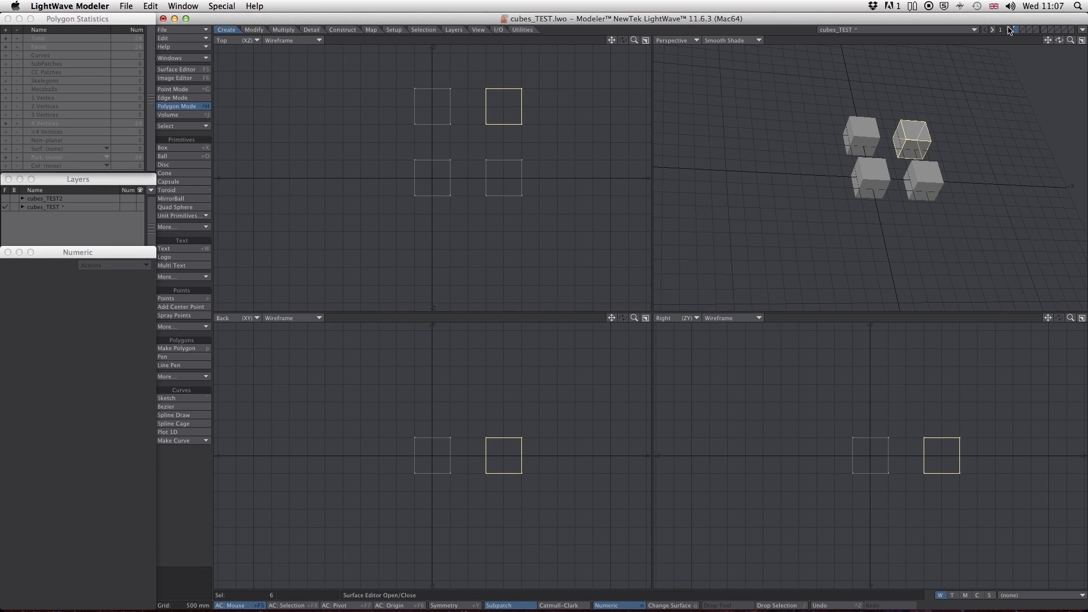
pyautogui.click(1010, 30)
pyautogui.click(150, 6)
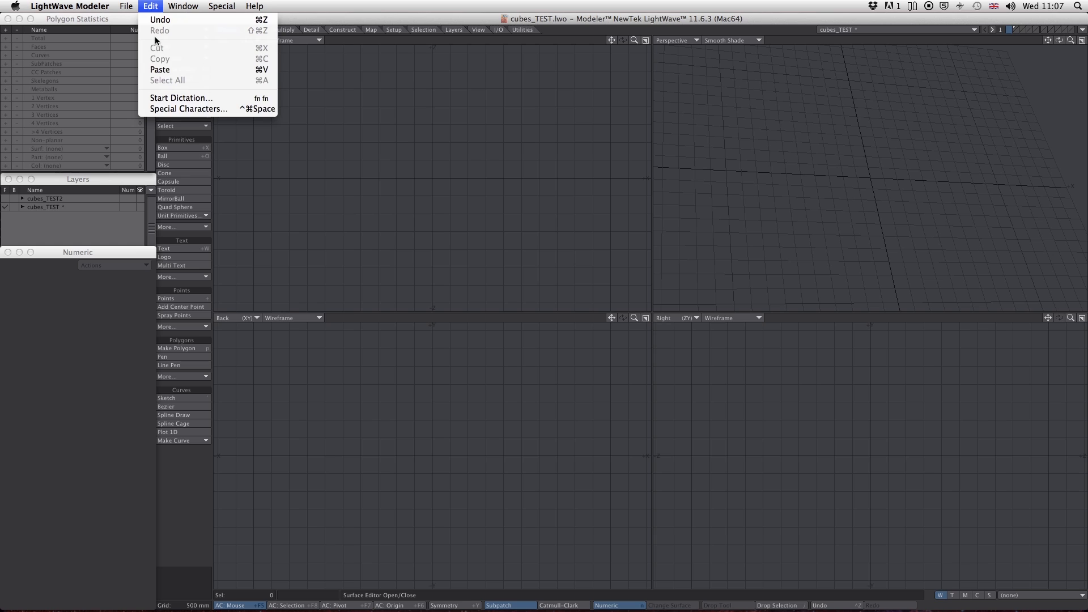
pyautogui.click(179, 71)
# - Copy the lower-right cube of the Top view from the second layer and paste it into the first layer
pyautogui.moveTo(561, 142)
pyautogui.mouseDown(button='right')
pyautogui.moveTo(500, 143)
pyautogui.moveTo(481, 165)
pyautogui.moveTo(502, 146)
pyautogui.moveTo(548, 223)
pyautogui.moveTo(559, 156)
pyautogui.mouseUp(button='right')
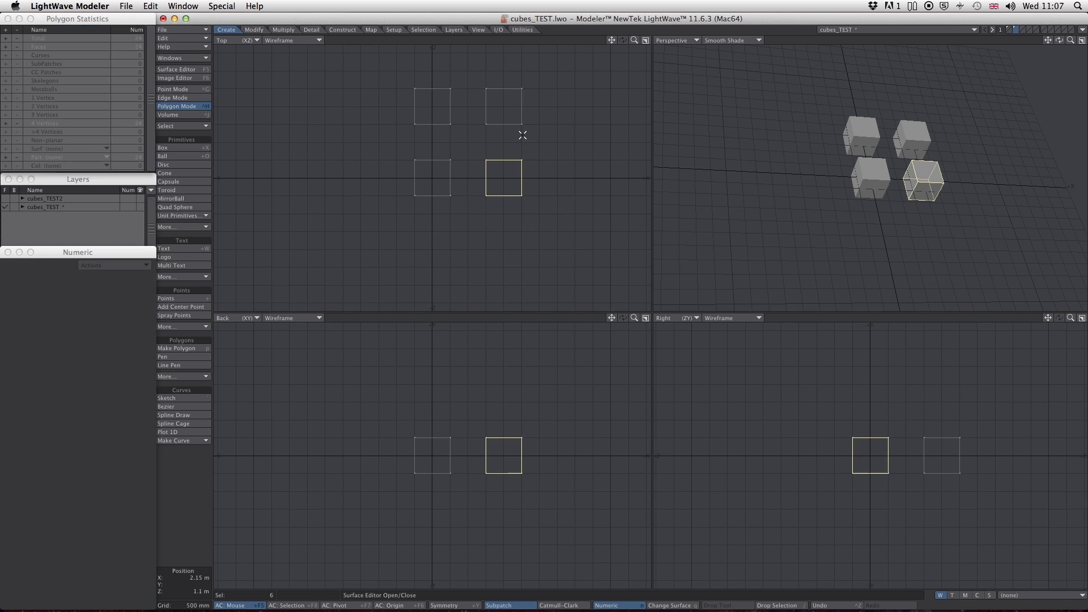
pyautogui.click(150, 6)
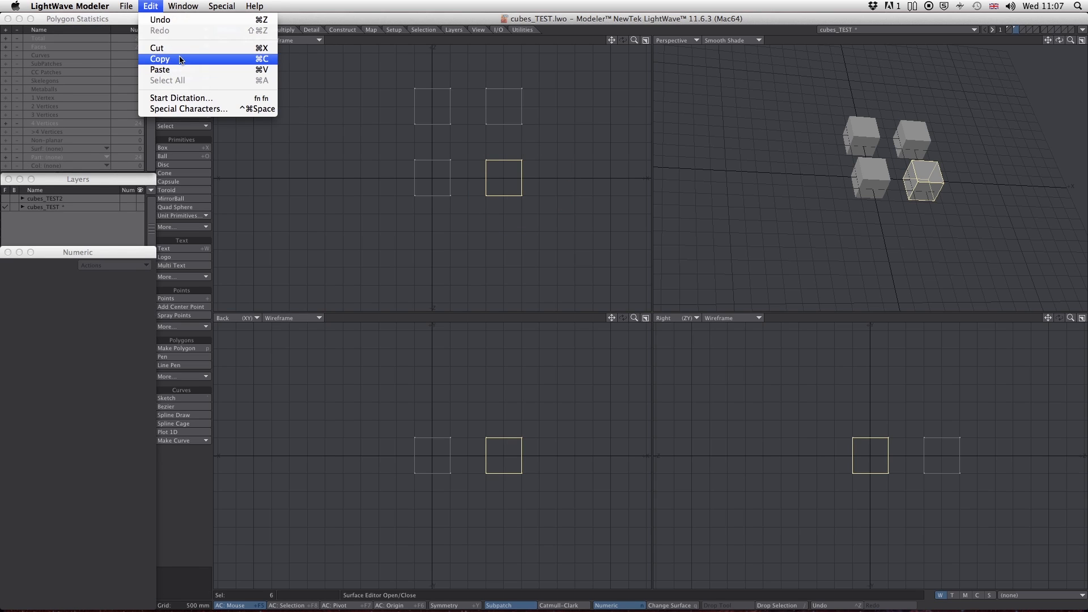
pyautogui.click(184, 58)
pyautogui.click(1009, 29)
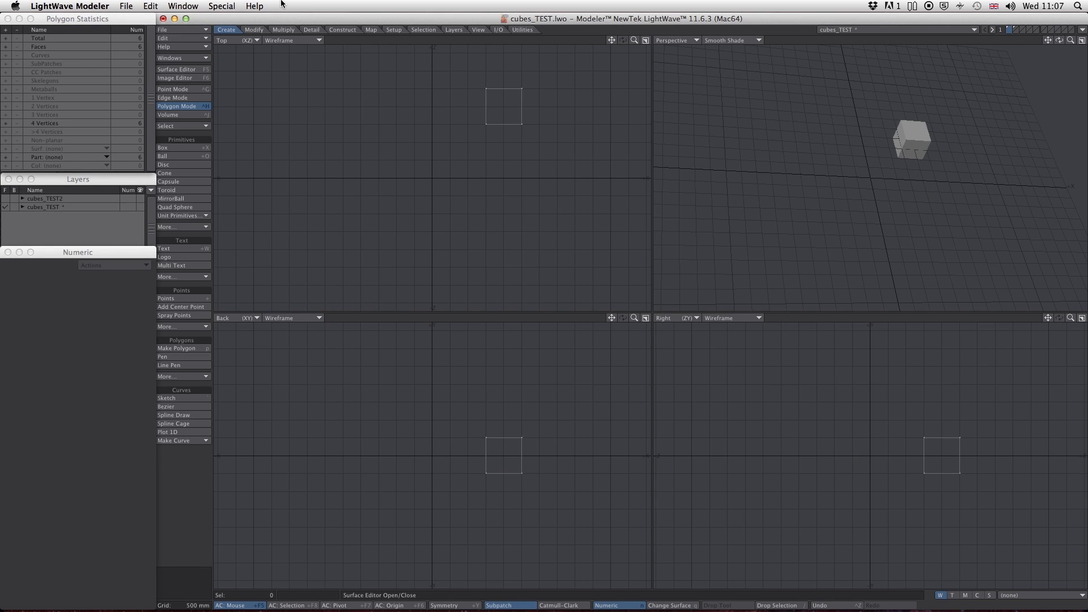
pyautogui.click(150, 5)
pyautogui.click(159, 69)
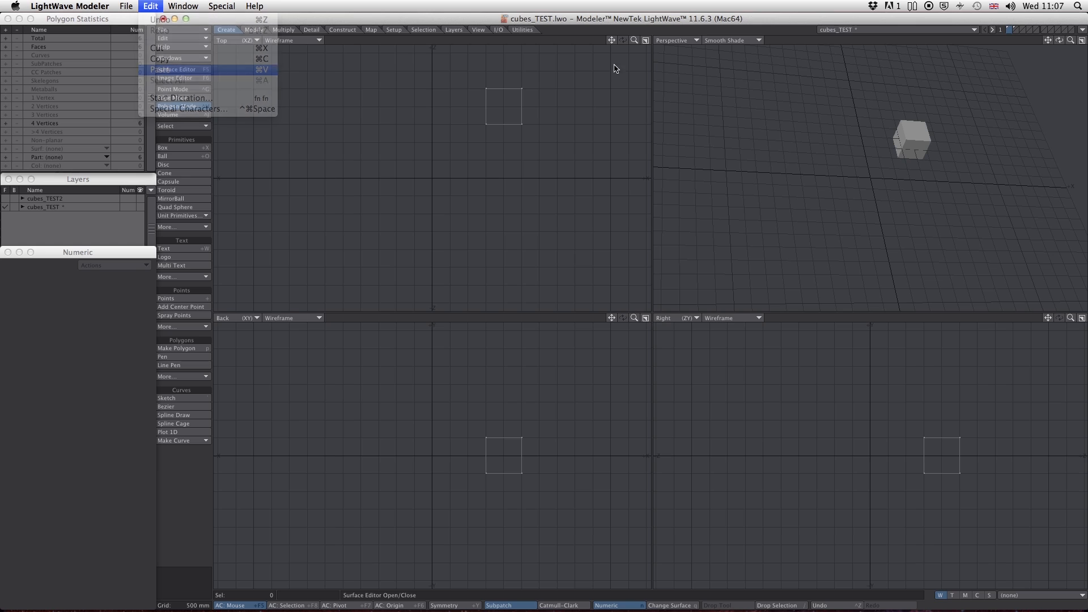
# - Copy the lower-left cube of the Top view from the second layer and paste it into the first layer
pyautogui.click(1015, 29)
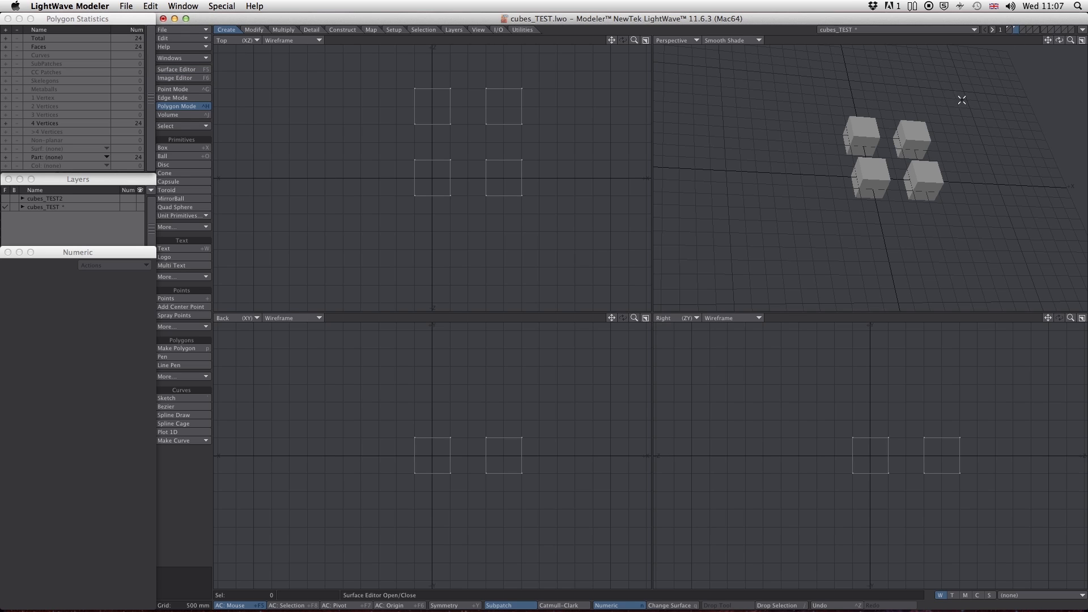
pyautogui.moveTo(445, 150)
pyautogui.mouseDown(button='right')
pyautogui.moveTo(461, 209)
pyautogui.moveTo(417, 145)
pyautogui.mouseUp(button='right')
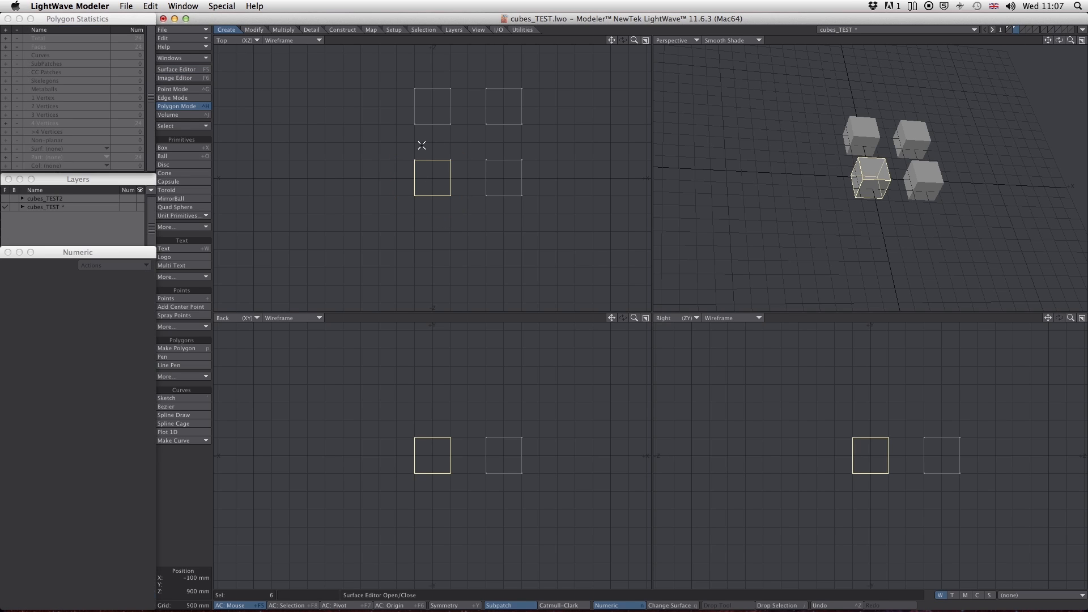
pyautogui.click(150, 5)
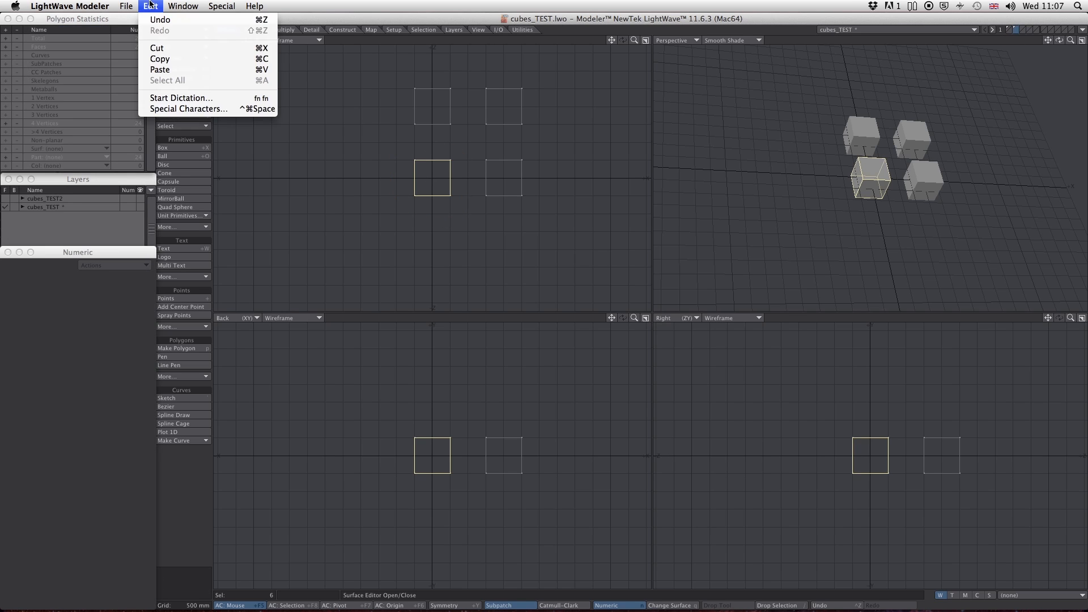
pyautogui.click(162, 59)
pyautogui.click(1007, 29)
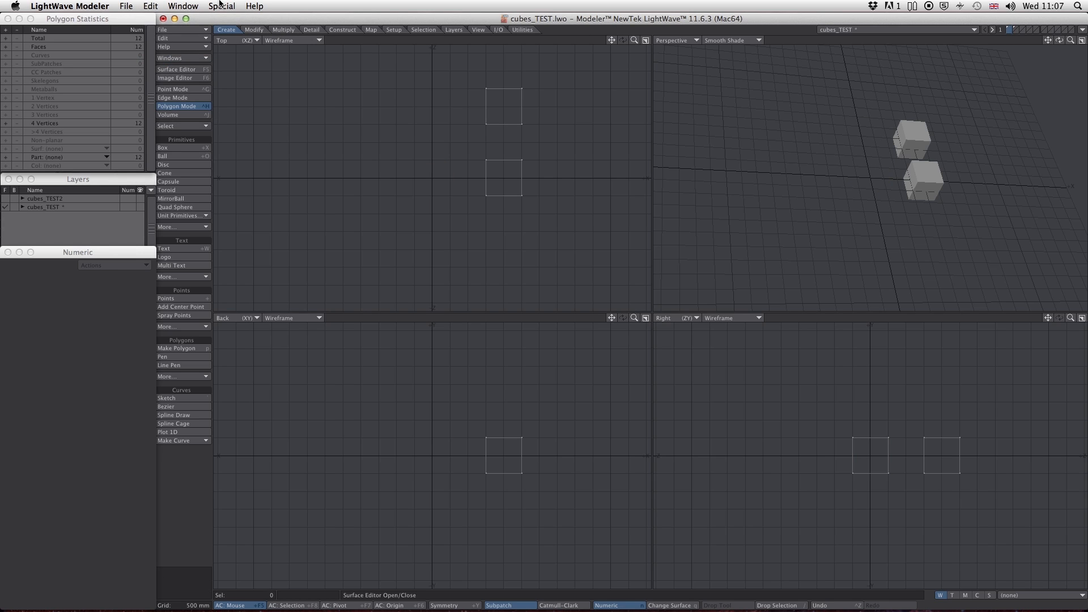
pyautogui.click(150, 6)
pyautogui.click(163, 70)
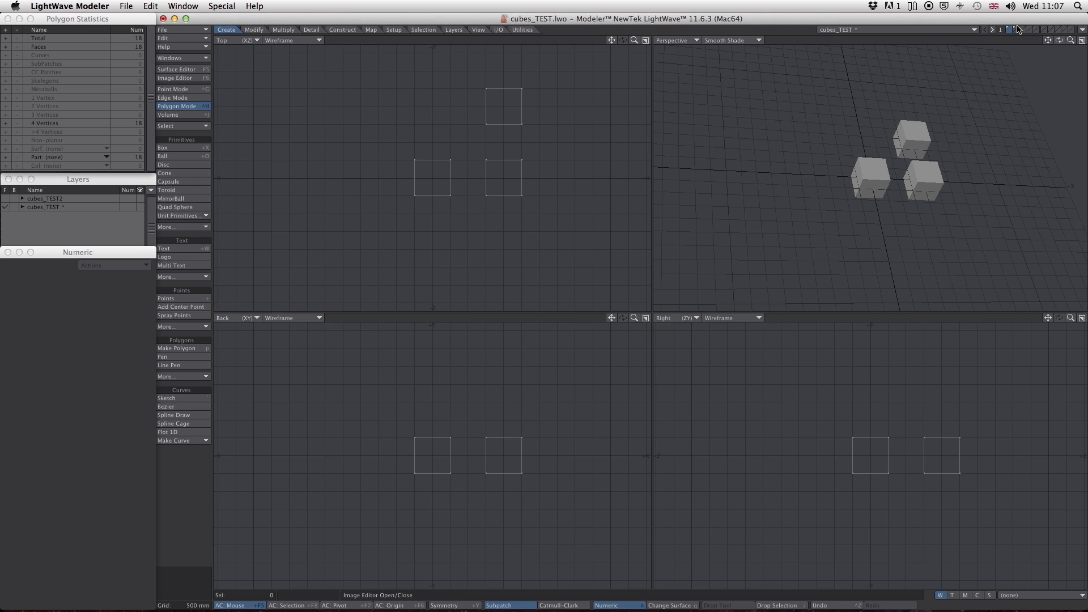
# - Copy the upper-left cube of the Top view from the second layer and paste it into the first layer
pyautogui.click(1018, 30)
pyautogui.moveTo(451, 70)
pyautogui.mouseDown()
pyautogui.moveTo(418, 155)
pyautogui.moveTo(474, 93)
pyautogui.moveTo(453, 73)
pyautogui.mouseUp()
pyautogui.click(150, 6)
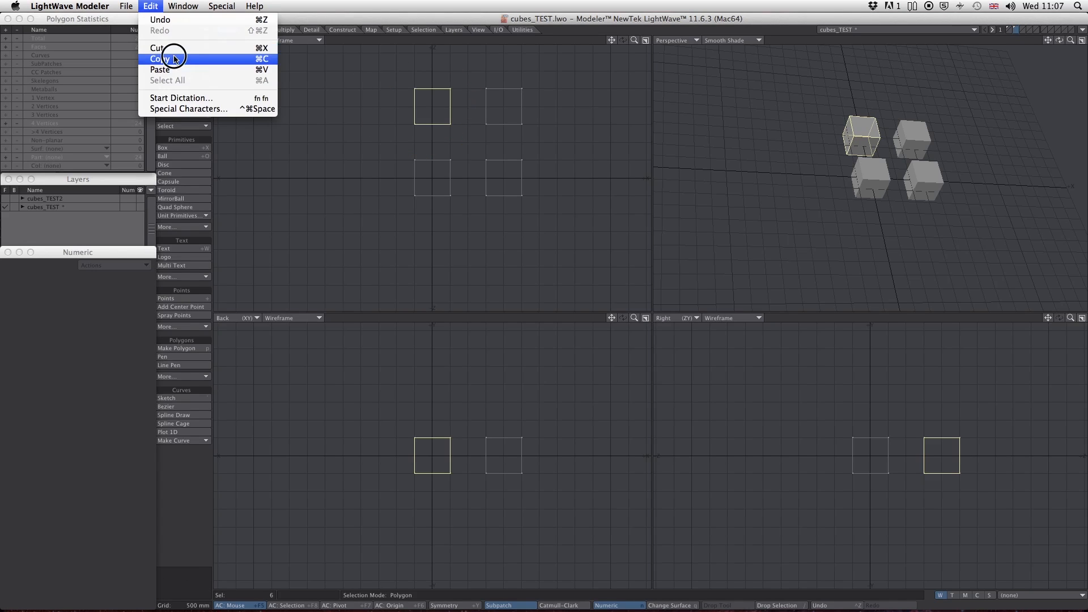
pyautogui.click(175, 59)
pyautogui.click(1008, 29)
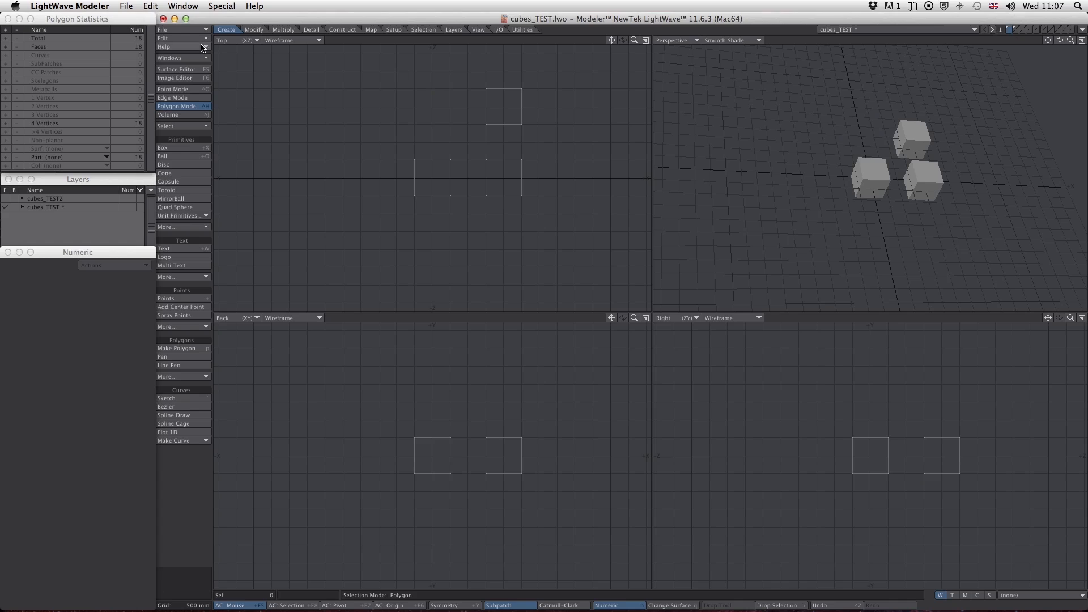
pyautogui.click(150, 6)
pyautogui.click(180, 70)
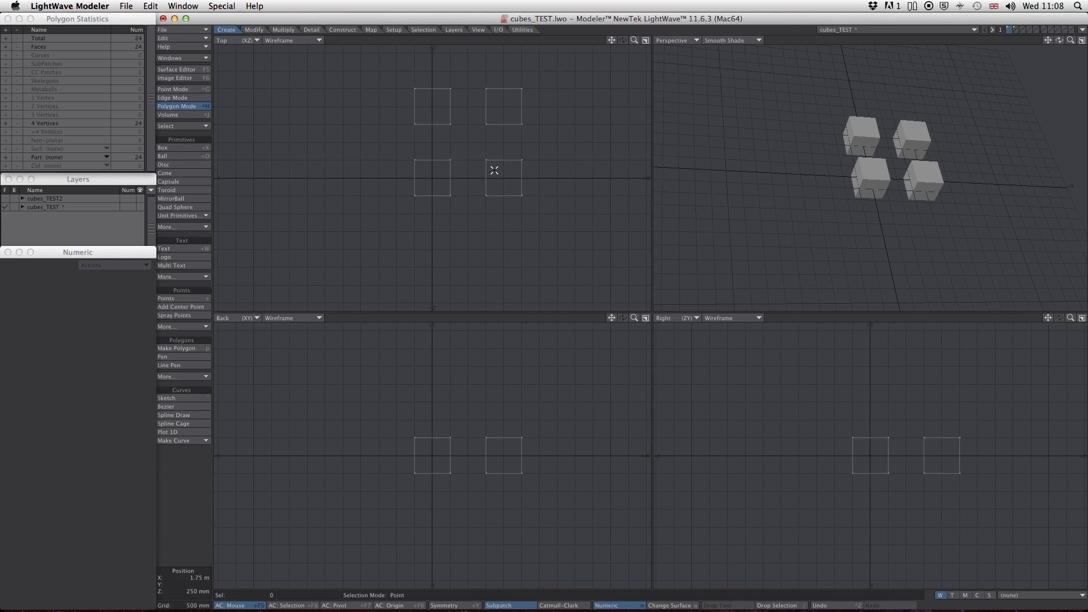
# - Clear the leftover cubes from the second layer, save the cubes_TEST object and return to the first layer
pyautogui.click(1016, 30)
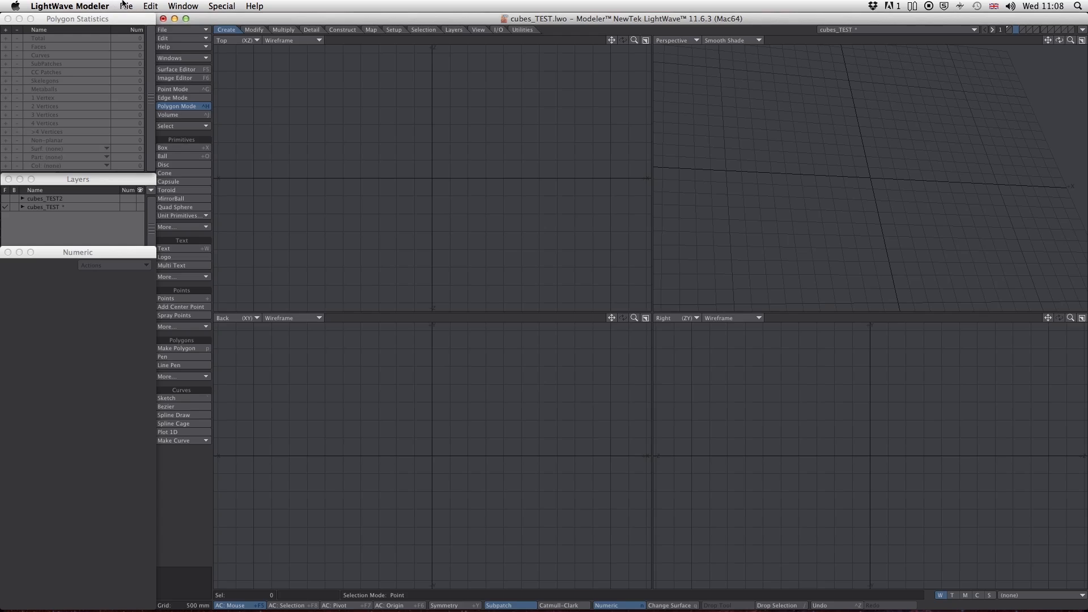
pyautogui.click(126, 6)
pyautogui.click(149, 81)
pyautogui.click(1012, 30)
# - Synchronize Layout with the saved cubes_TEST object and switch to LightWave Layout
pyautogui.click(1082, 29)
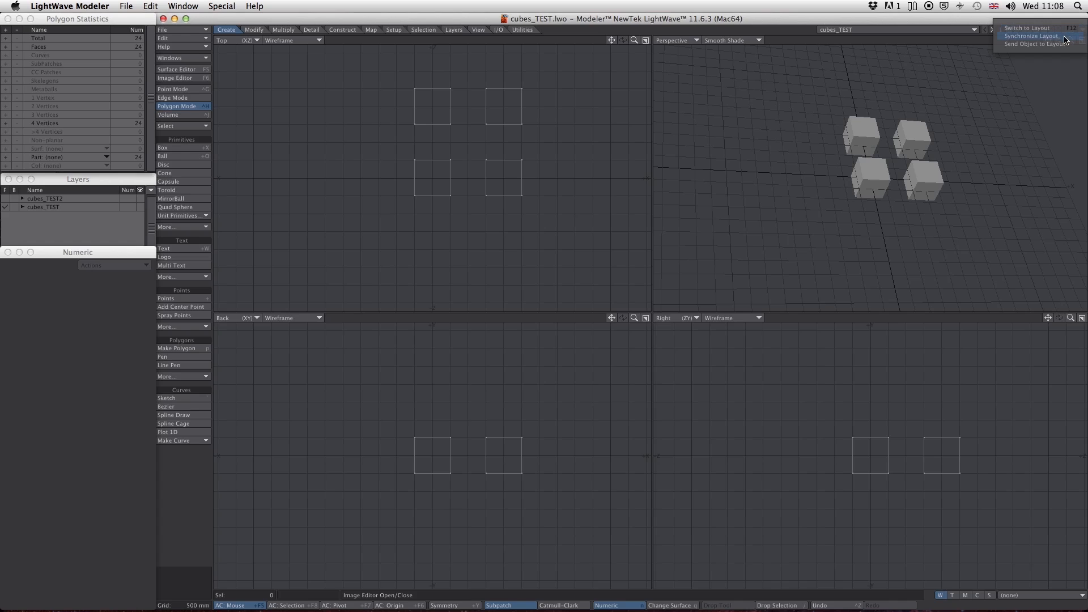
pyautogui.click(1065, 36)
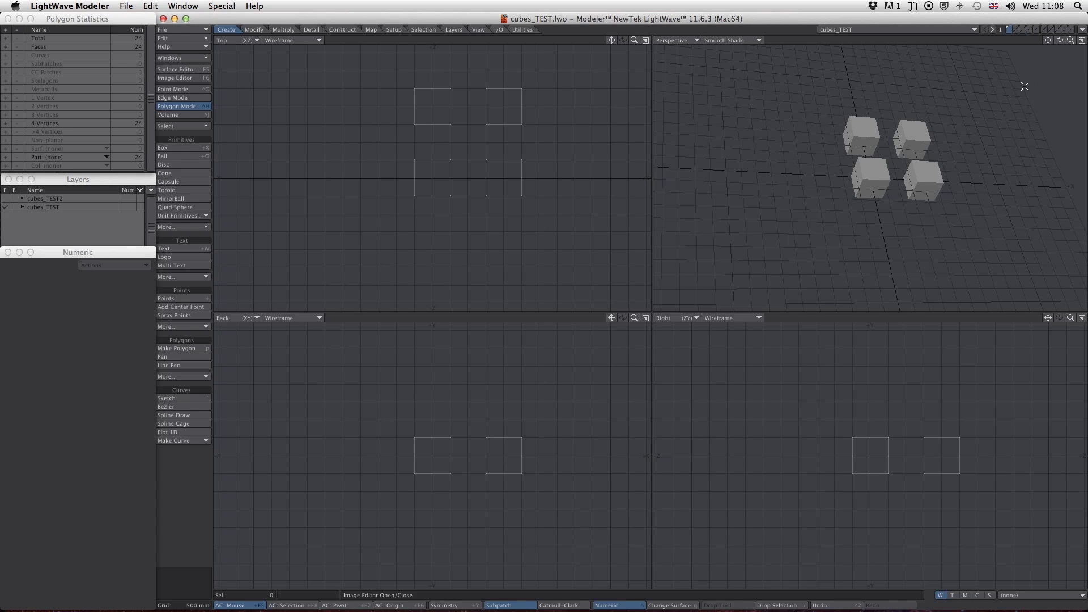
pyautogui.click(1082, 29)
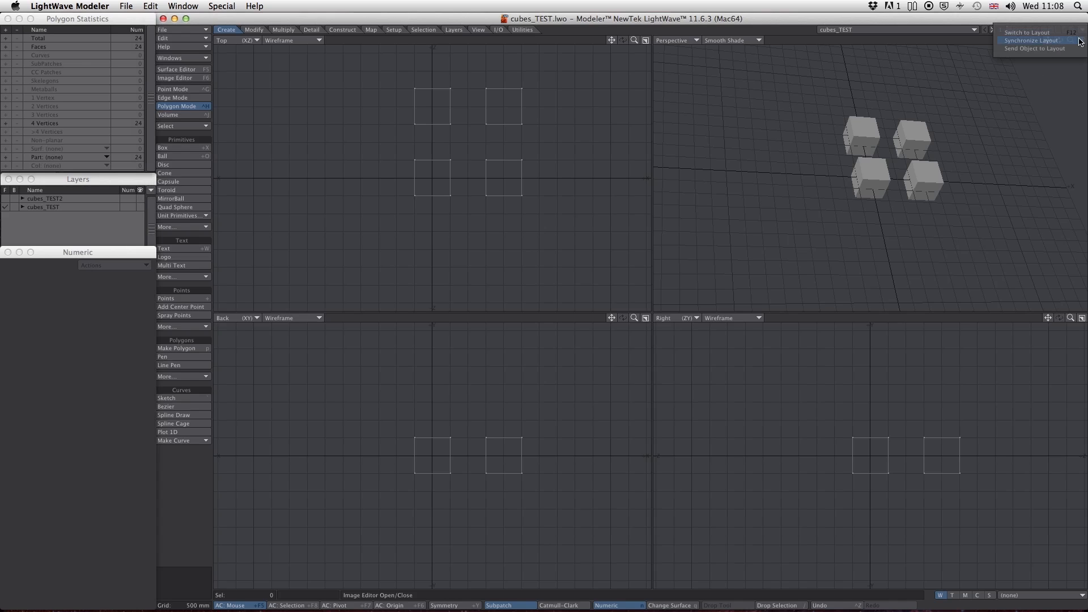
pyautogui.click(1066, 33)
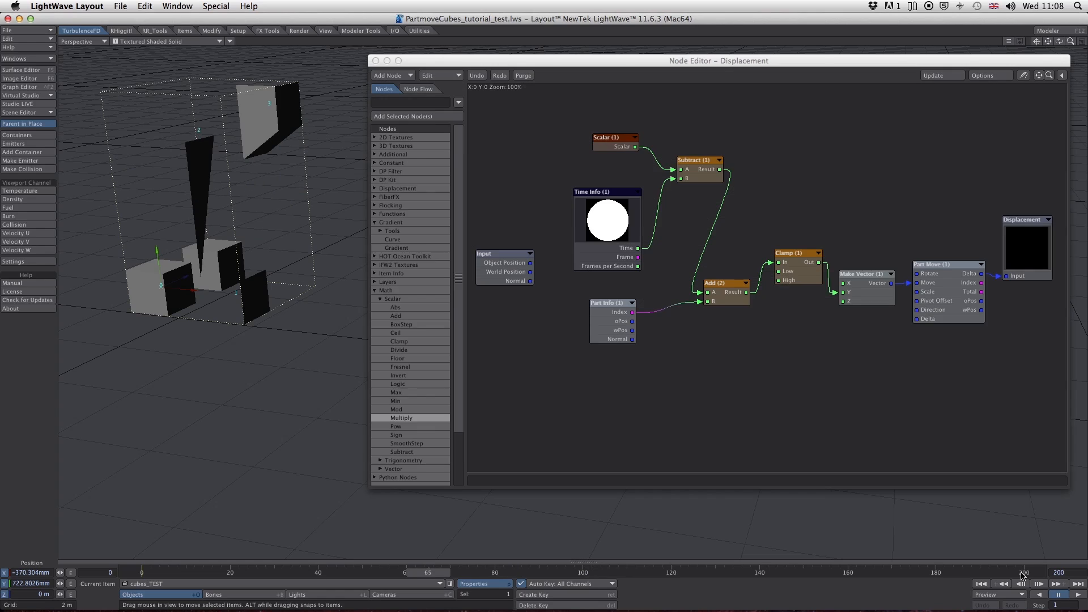
# - Reload the scene PartmoveCubes_tutorial_test.lws without saving the current one
pyautogui.moveTo(752, 64); pyautogui.dragTo(756, 65)
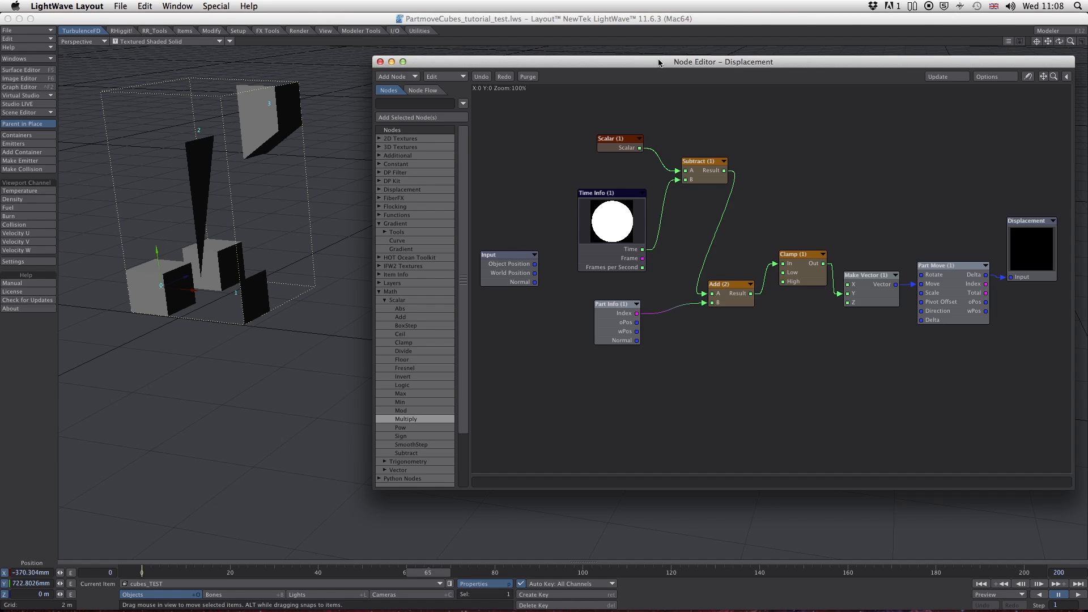
pyautogui.click(117, 6)
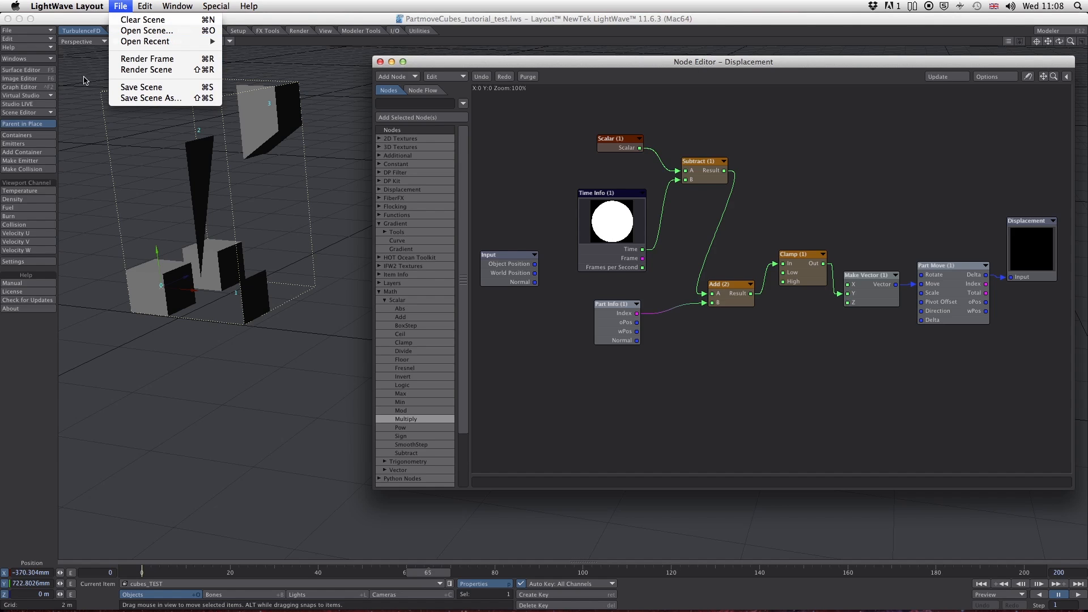
pyautogui.click(53, 50)
pyautogui.click(20, 31)
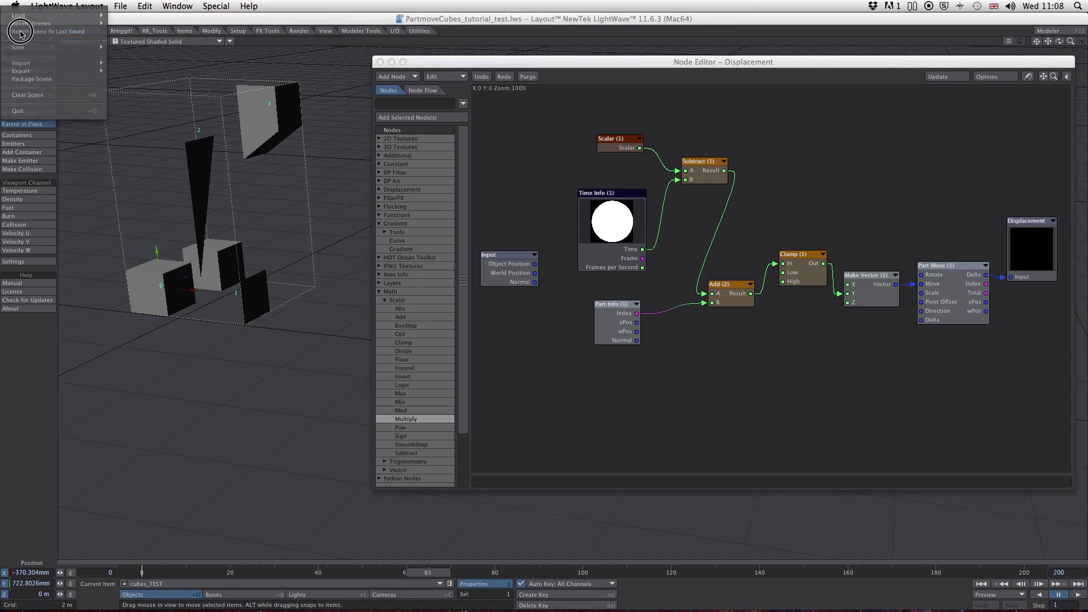
pyautogui.moveTo(46, 18)
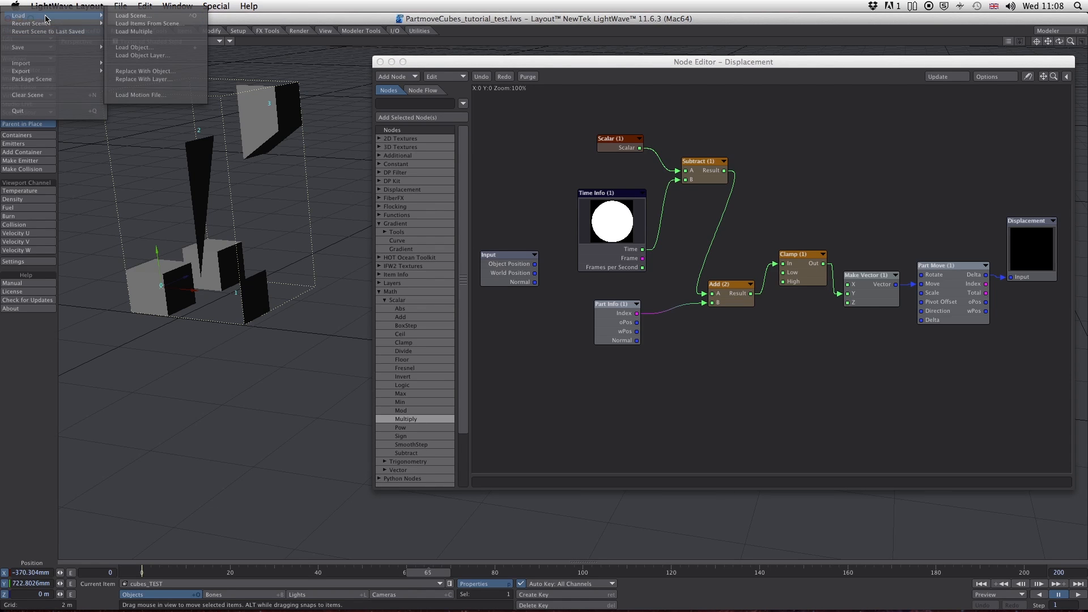
pyautogui.click(133, 15)
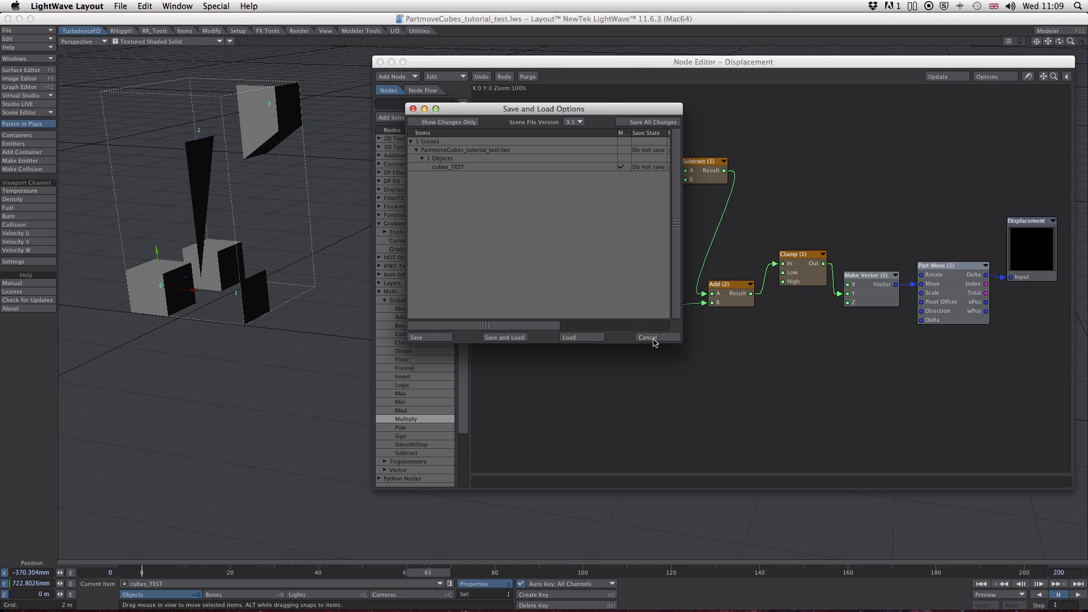
pyautogui.click(582, 337)
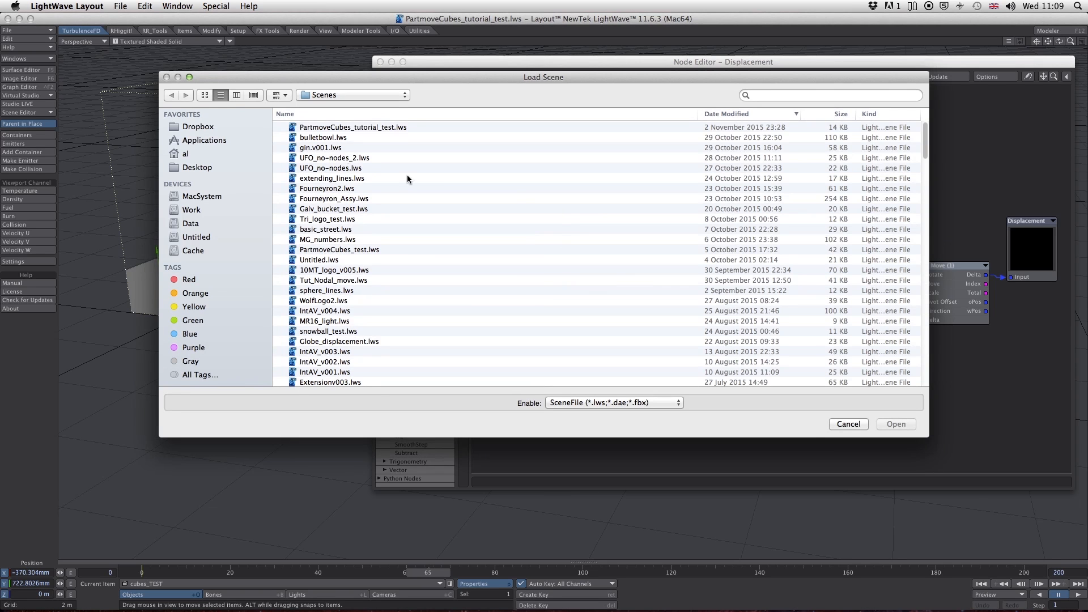
pyautogui.doubleClick(384, 132)
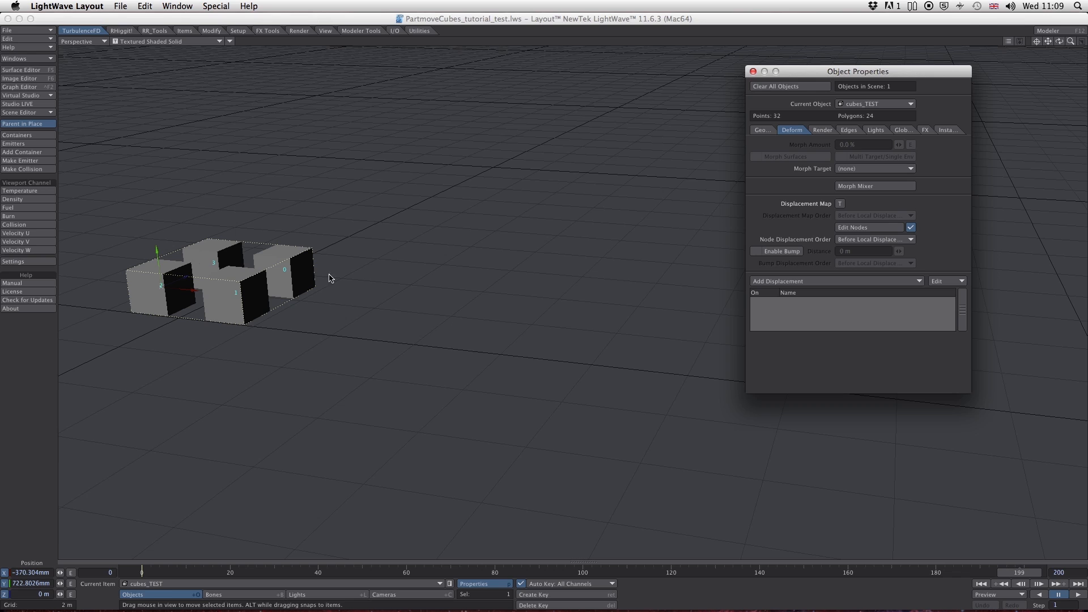
# - Scrub the timeline back to frame 184 to check the cubes' motion
pyautogui.moveTo(1018, 572); pyautogui.dragTo(952, 572)
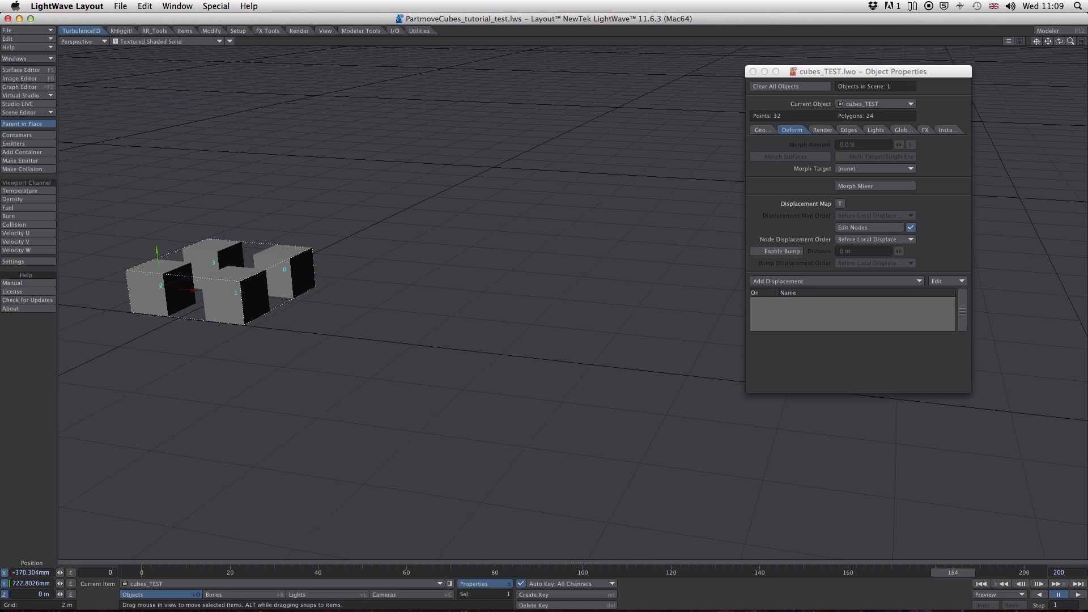
# - Open the displacement node network of cubes_TEST and delete the unused Vector (1) and Add (1) nodes
pyautogui.click(480, 588)
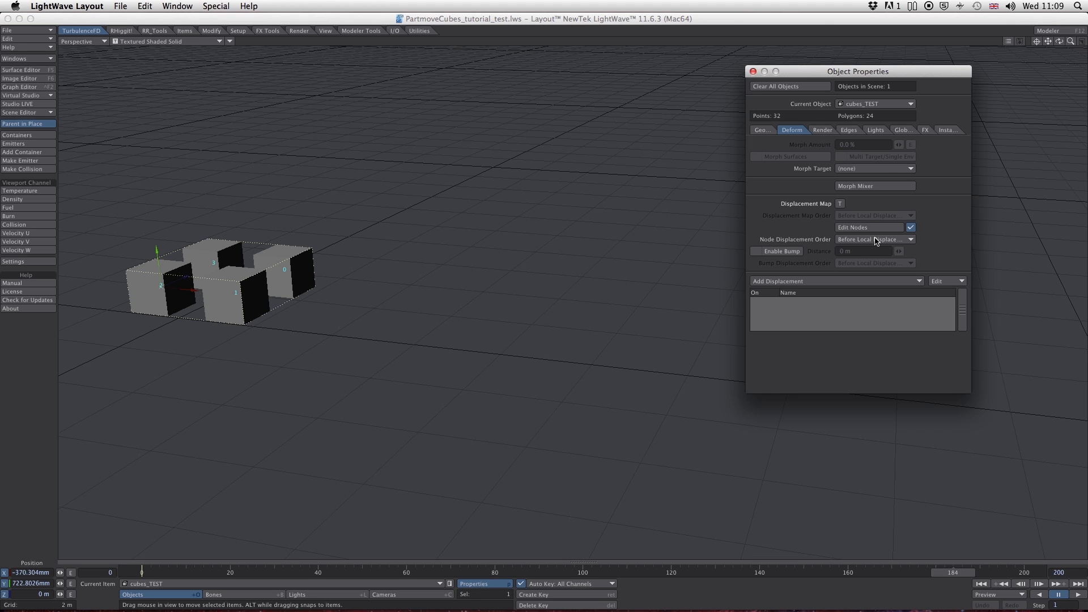
pyautogui.click(869, 228)
pyautogui.moveTo(736, 59); pyautogui.dragTo(697, 59)
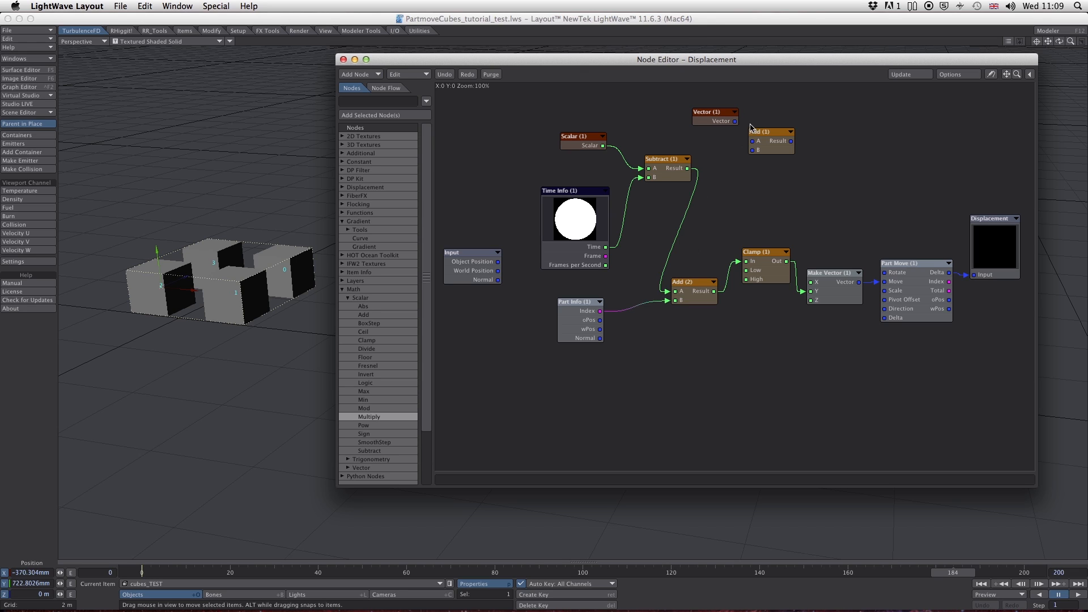
pyautogui.moveTo(671, 101); pyautogui.dragTo(828, 142)
pyautogui.press('Delete')
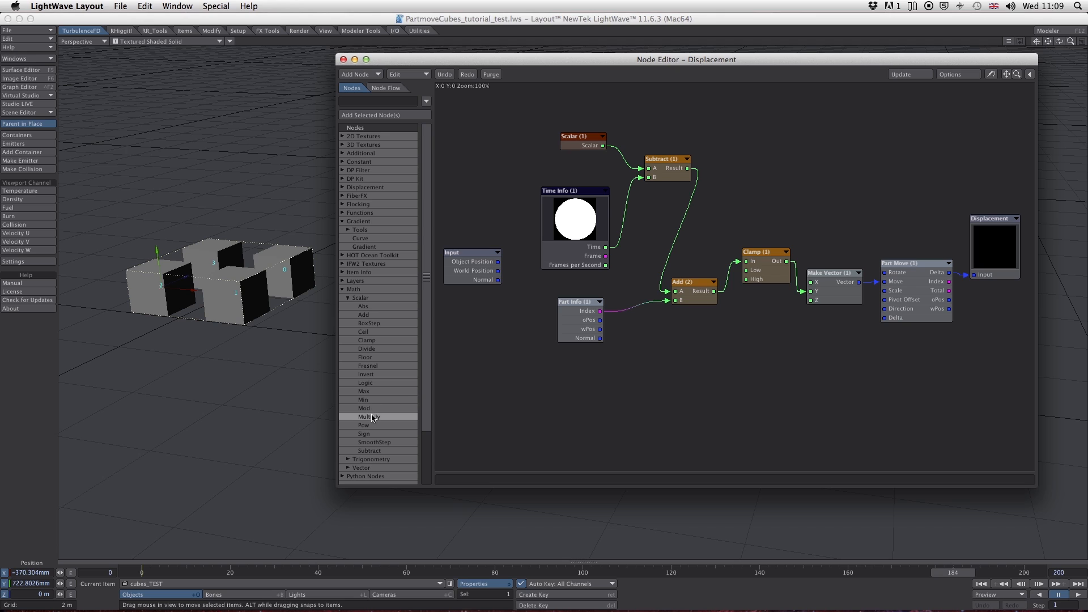
# - Add a scalar Multiply node fed by Subtract and the Part Info index, output to Clamp, in place of Add (2)
pyautogui.moveTo(373, 419); pyautogui.dragTo(695, 237)
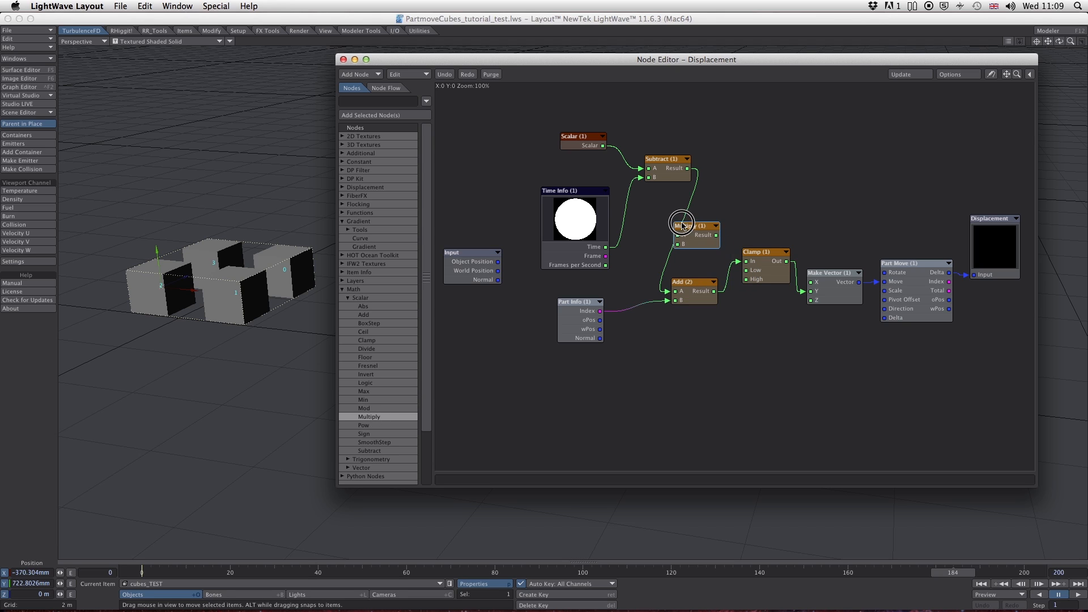
pyautogui.moveTo(668, 292); pyautogui.dragTo(685, 377)
pyautogui.moveTo(708, 238); pyautogui.dragTo(745, 261)
pyautogui.moveTo(694, 368); pyautogui.dragTo(688, 381)
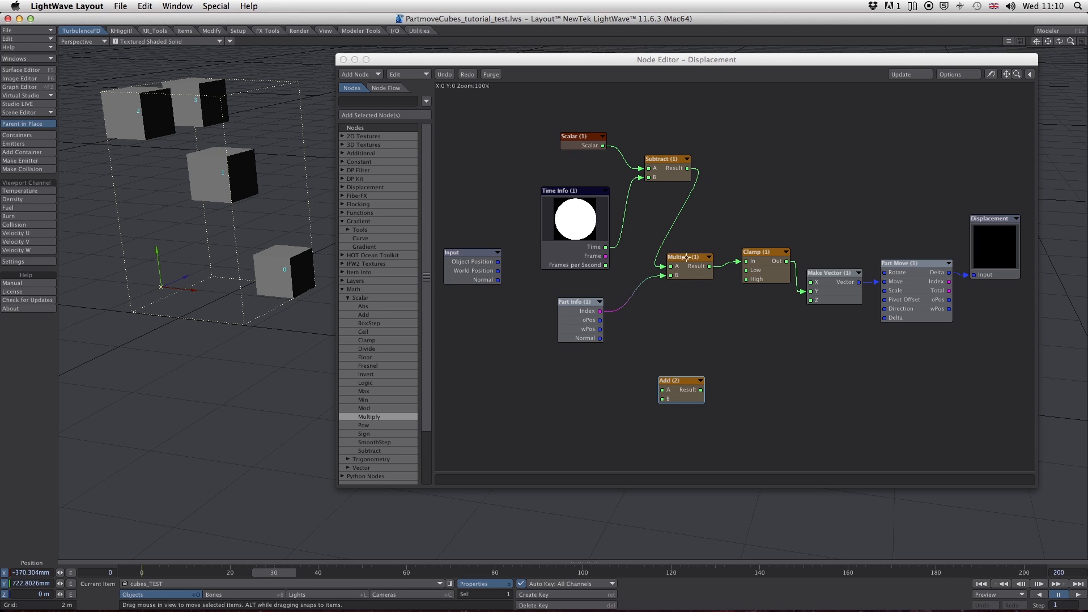
# - Insert the Add (2) node between the Part Info index and the Multiply node's B input
pyautogui.click(585, 301)
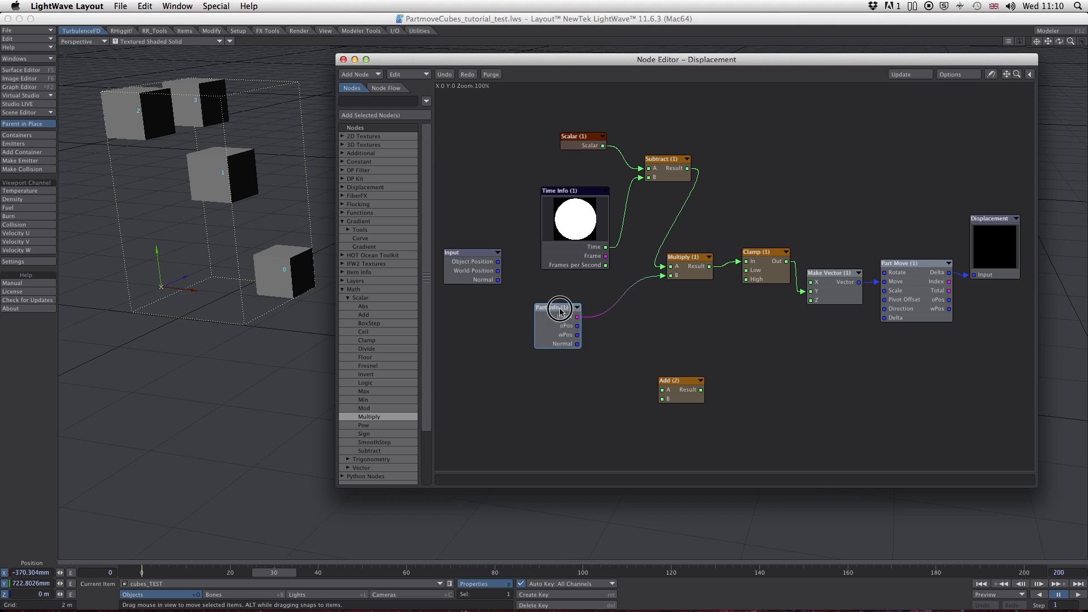
pyautogui.moveTo(585, 302); pyautogui.dragTo(546, 311)
pyautogui.moveTo(659, 282)
pyautogui.mouseDown()
pyautogui.moveTo(614, 333)
pyautogui.moveTo(662, 390)
pyautogui.moveTo(628, 315)
pyautogui.moveTo(671, 277)
pyautogui.mouseUp()
# - Set the B value of Add (2) to 1 and scrub the timeline back to frame 0
pyautogui.doubleClick(619, 316)
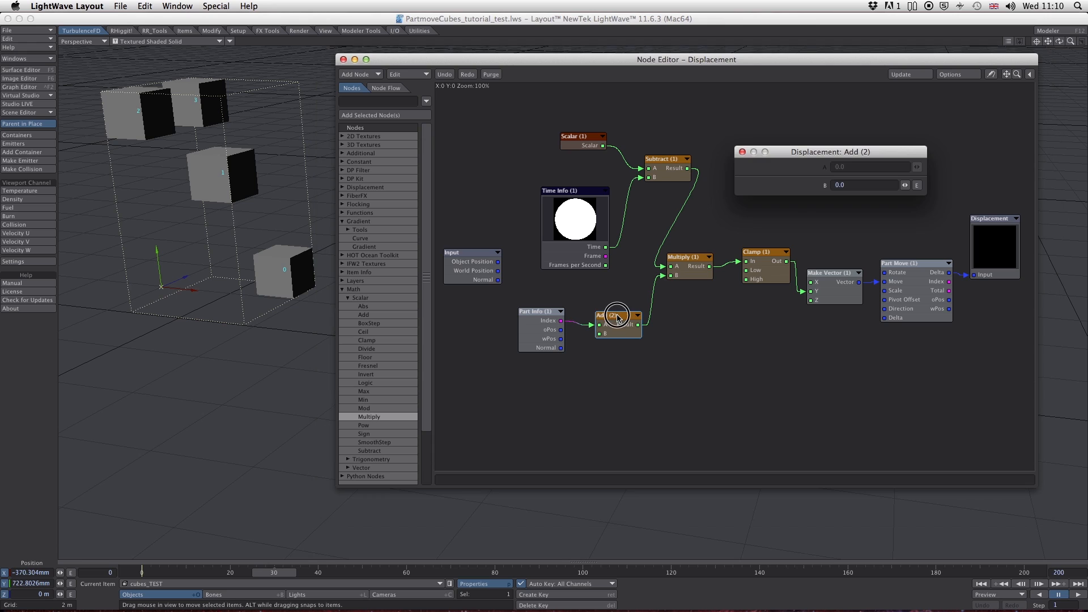
pyautogui.click(849, 184)
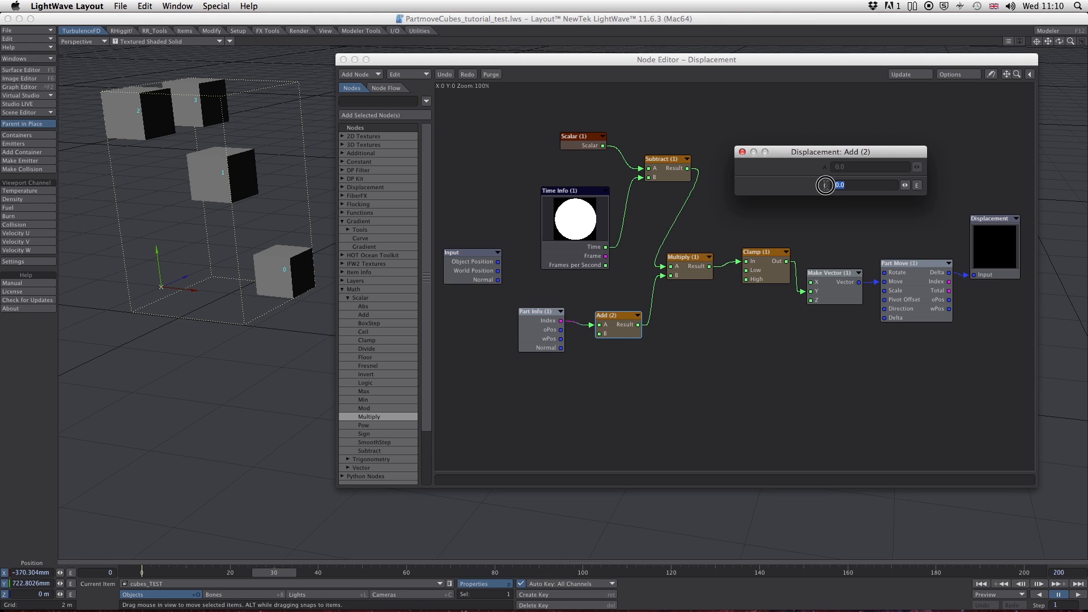
pyautogui.write('1')
pyautogui.click(741, 151)
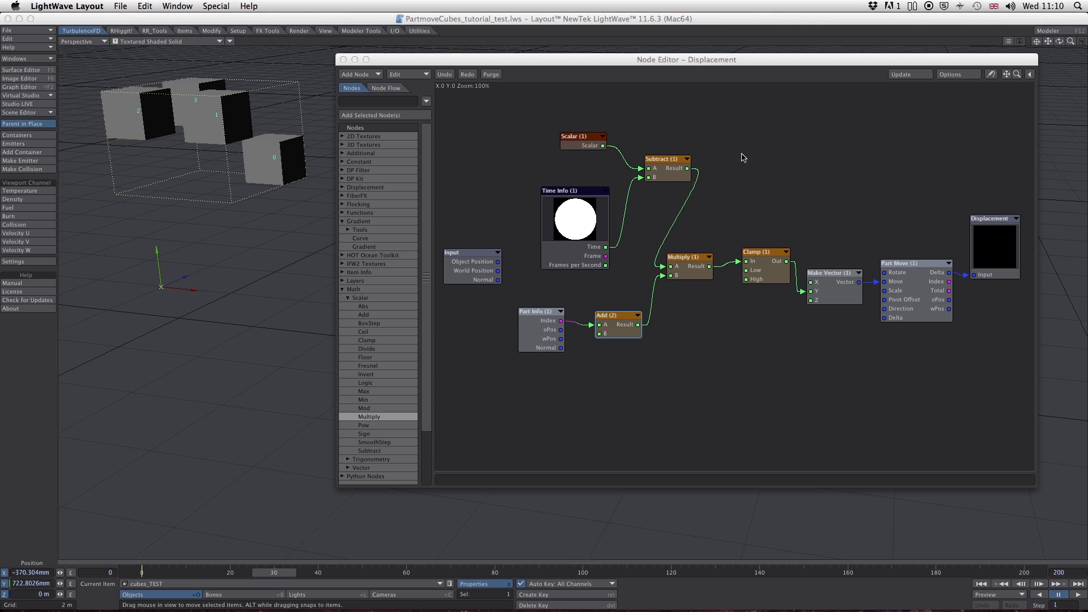
pyautogui.moveTo(275, 577); pyautogui.dragTo(141, 574)
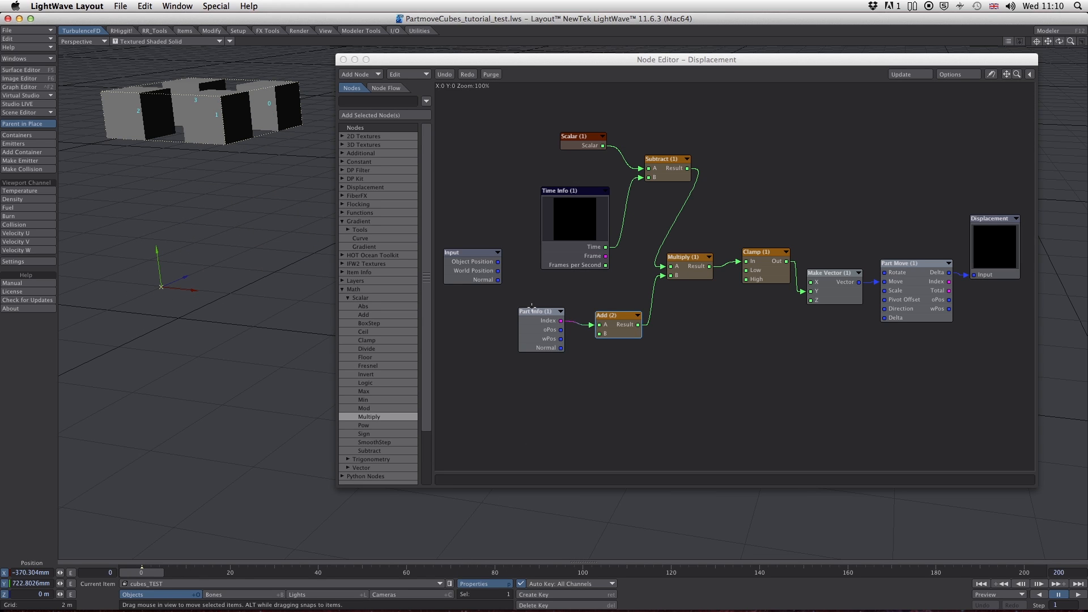
# - Tidy the node layout by repositioning the Part Info, Time Info, Scalar and Subtract nodes
pyautogui.moveTo(531, 309); pyautogui.dragTo(530, 314)
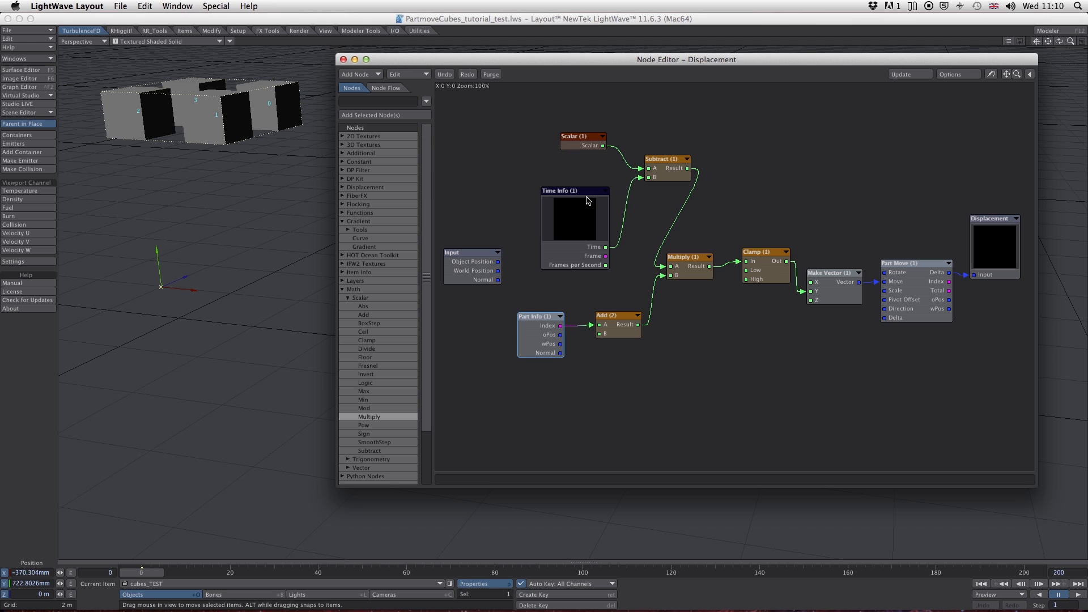
pyautogui.moveTo(587, 199); pyautogui.dragTo(570, 189)
pyautogui.moveTo(587, 140); pyautogui.dragTo(567, 140)
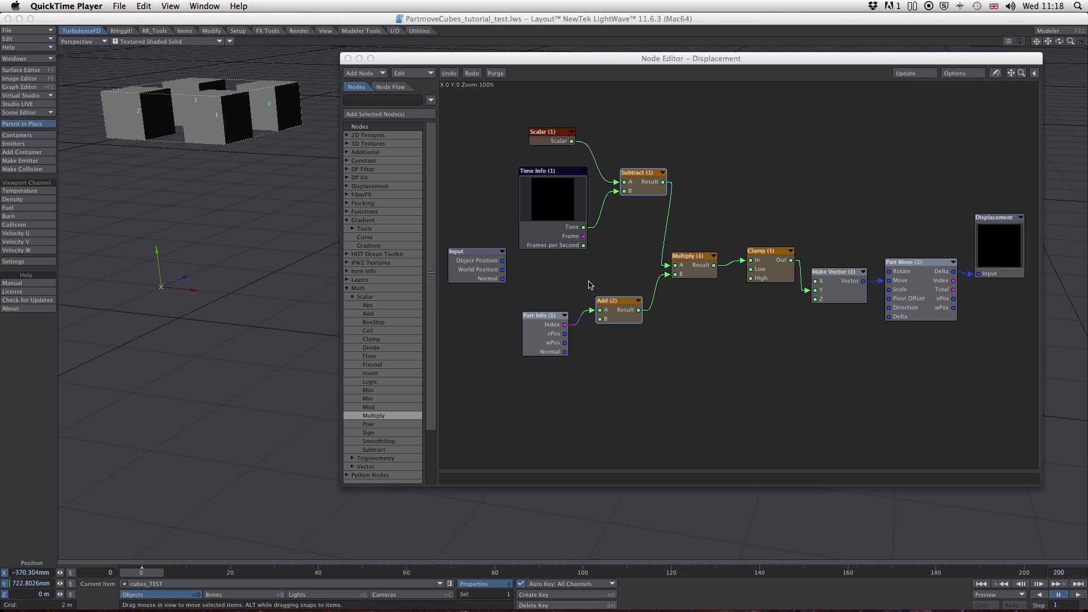
pyautogui.moveTo(545, 172); pyautogui.dragTo(543, 181)
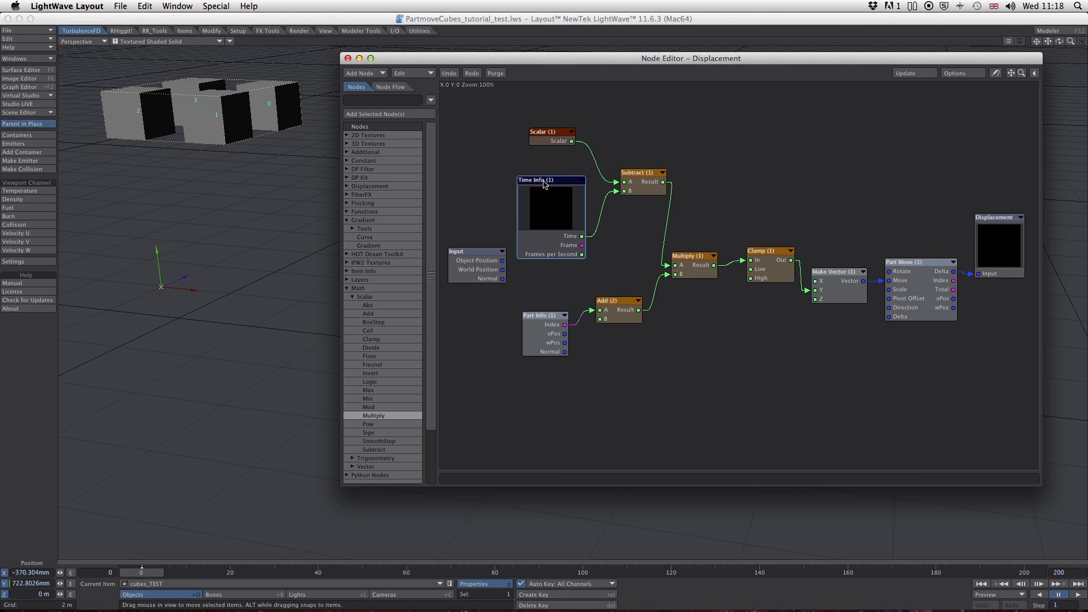
pyautogui.moveTo(635, 174); pyautogui.dragTo(628, 173)
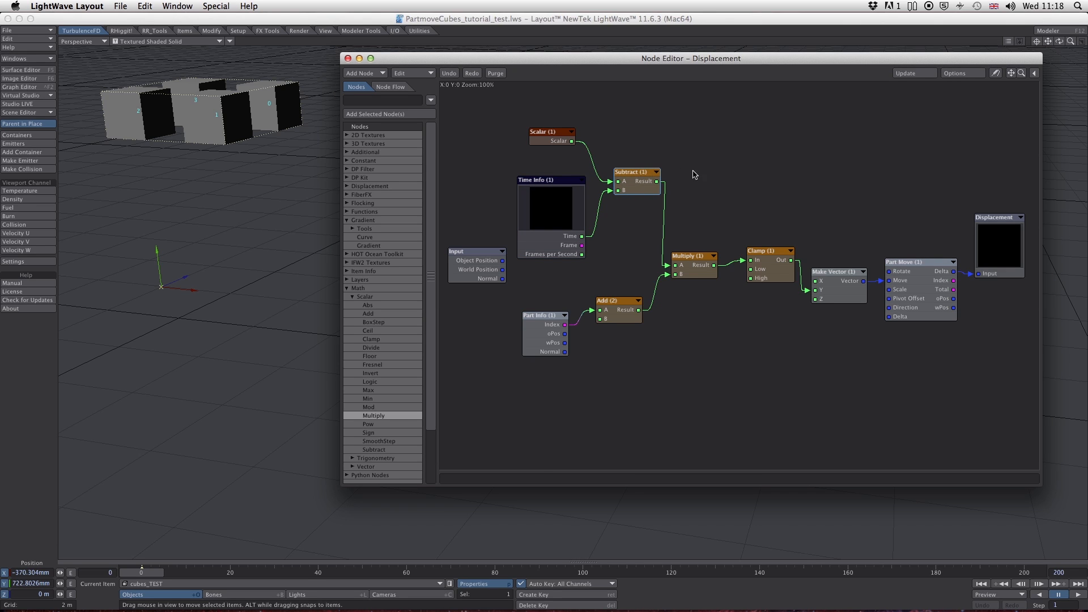
# - Reconnect Add (2) between Subtract, the Part Info index and Clamp, delete the Multiply node and check the motion on the timeline
pyautogui.moveTo(669, 269); pyautogui.dragTo(751, 259)
pyautogui.moveTo(595, 312); pyautogui.dragTo(645, 277)
pyautogui.moveTo(657, 181); pyautogui.dragTo(650, 268)
pyautogui.moveTo(715, 194); pyautogui.dragTo(745, 137)
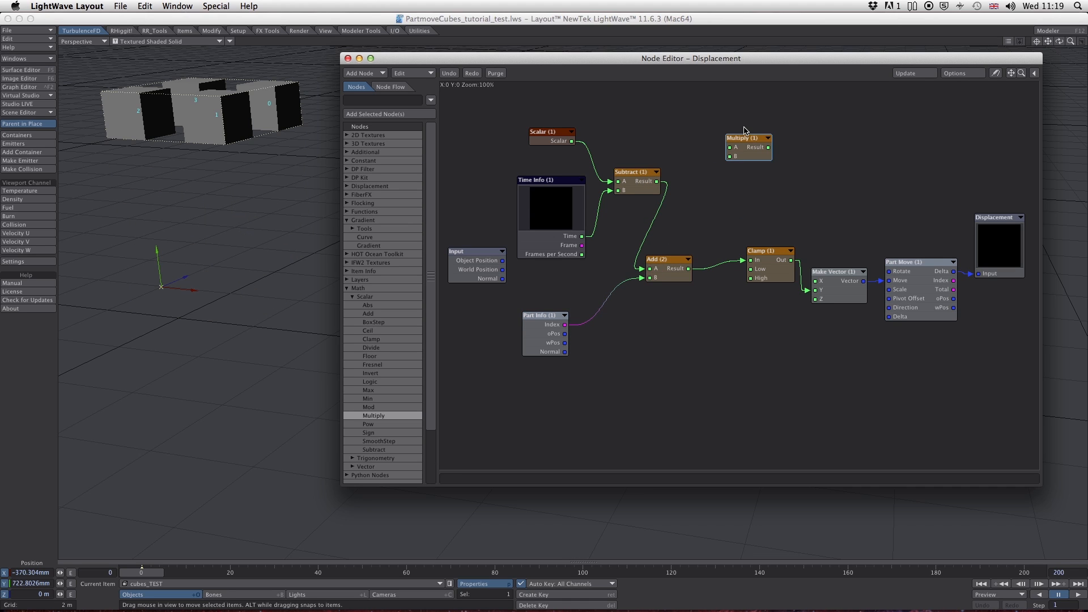
pyautogui.press('Delete')
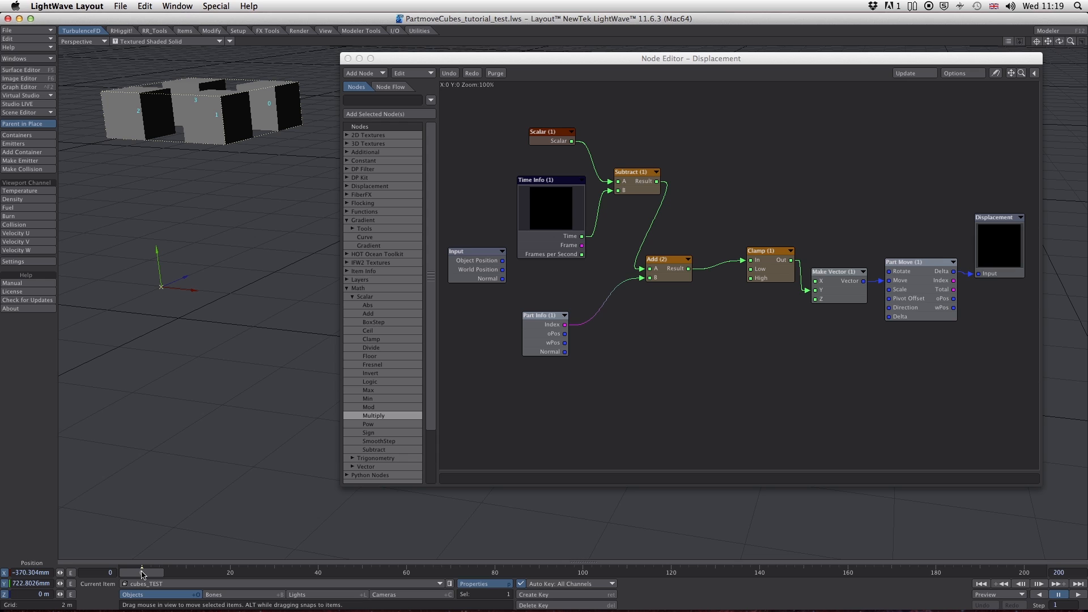
pyautogui.moveTo(142, 573)
pyautogui.mouseDown()
pyautogui.moveTo(436, 573)
pyautogui.moveTo(142, 573)
pyautogui.mouseUp()
# - Add a Gradient node below Add (2) and set the gradient's End value to 4
pyautogui.moveTo(801, 54); pyautogui.dragTo(827, 49)
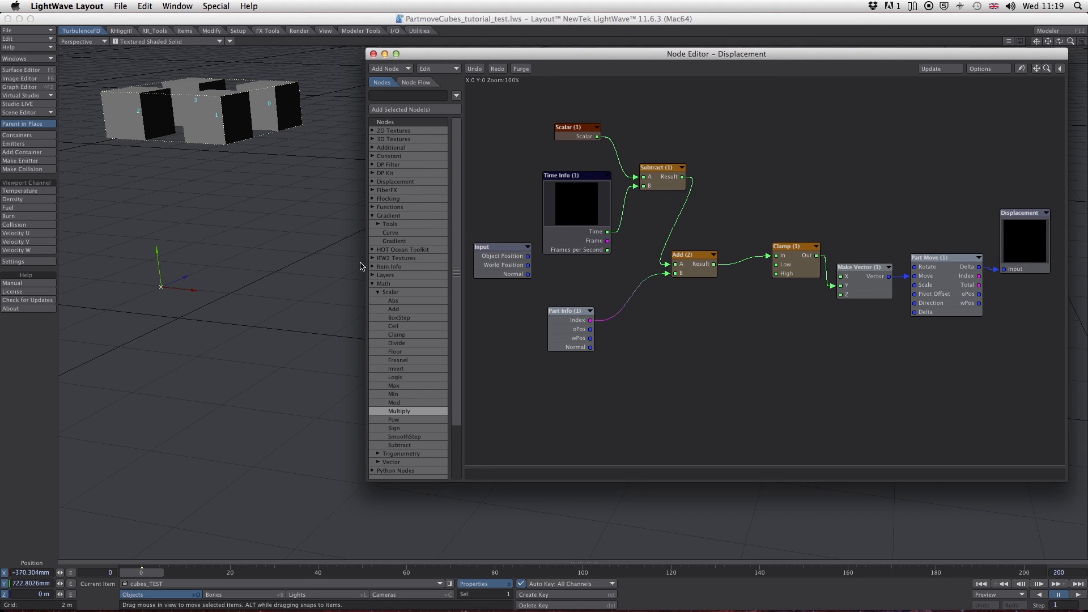
pyautogui.doubleClick(398, 241)
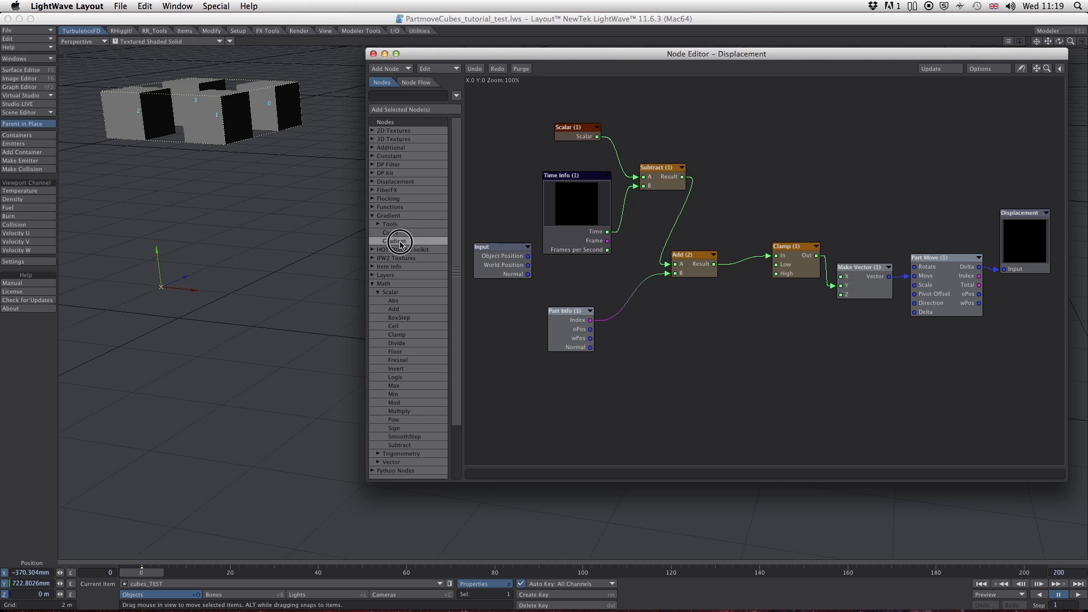
pyautogui.moveTo(740, 237); pyautogui.dragTo(725, 326)
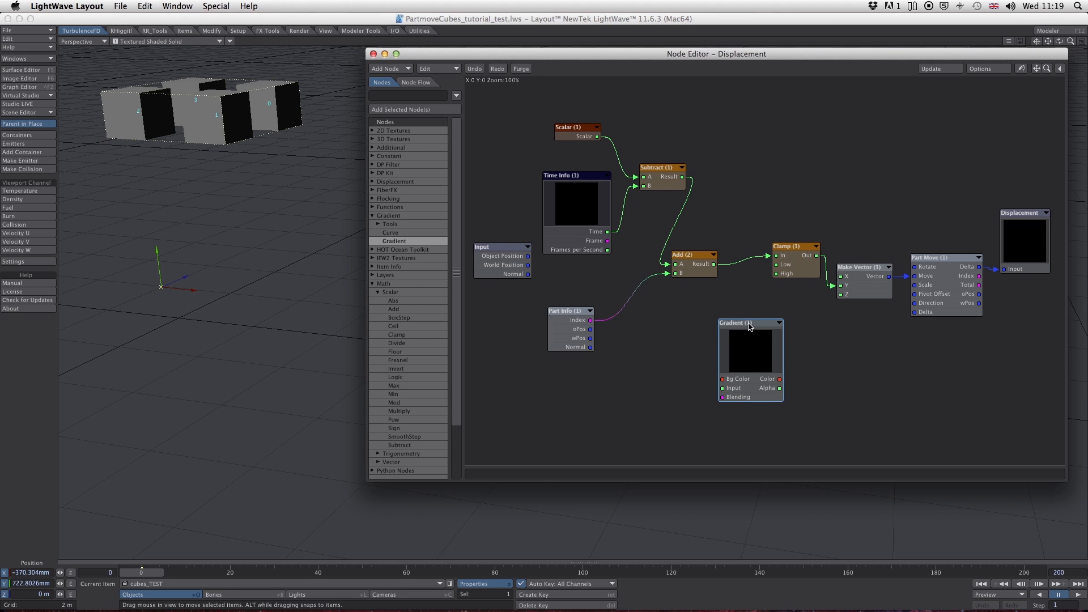
pyautogui.doubleClick(748, 326)
pyautogui.moveTo(474, 159); pyautogui.dragTo(518, 97)
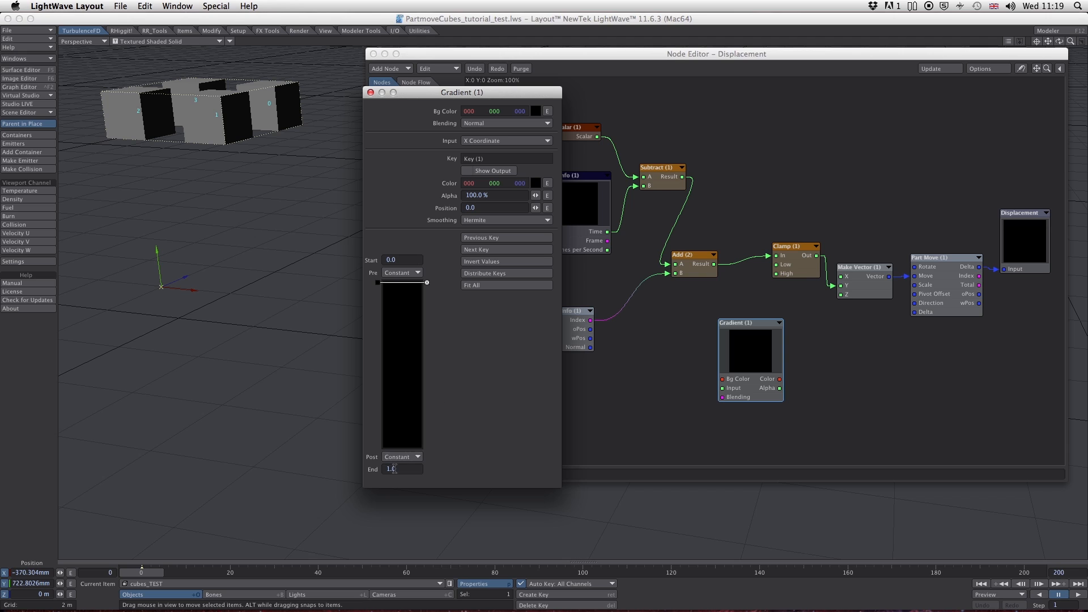
pyautogui.moveTo(407, 471); pyautogui.dragTo(382, 468)
pyautogui.moveTo(517, 92); pyautogui.dragTo(418, 105)
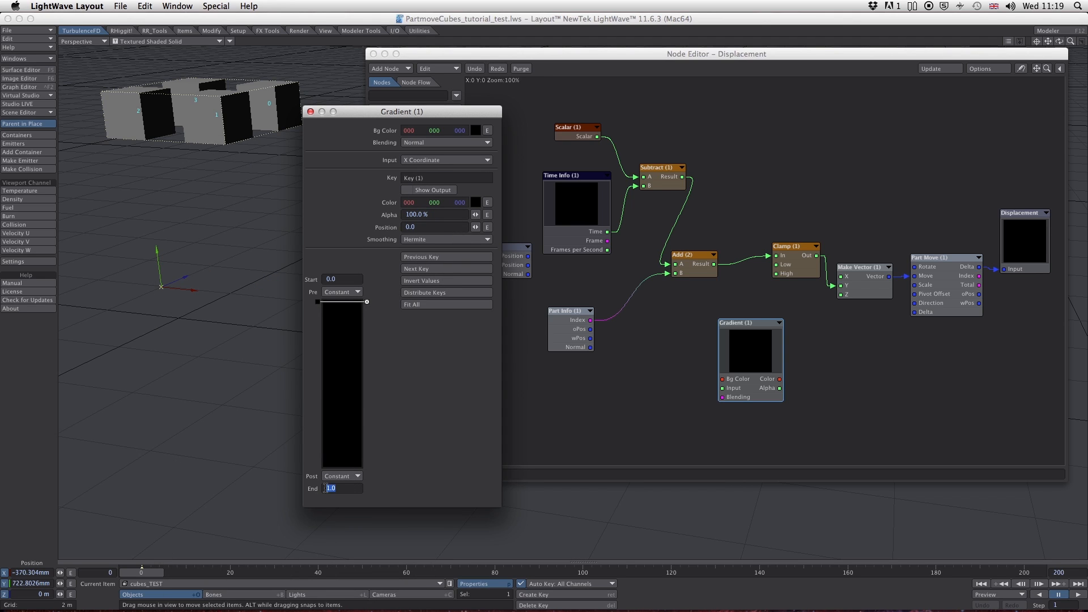
# - Create a second gradient key at position 4.0 and set its alpha to 0%
pyautogui.click(347, 468)
pyautogui.click(343, 467)
pyautogui.click(344, 465)
pyautogui.moveTo(345, 468); pyautogui.dragTo(345, 469)
pyautogui.click(435, 216)
pyautogui.write('0')
pyautogui.press('Return')
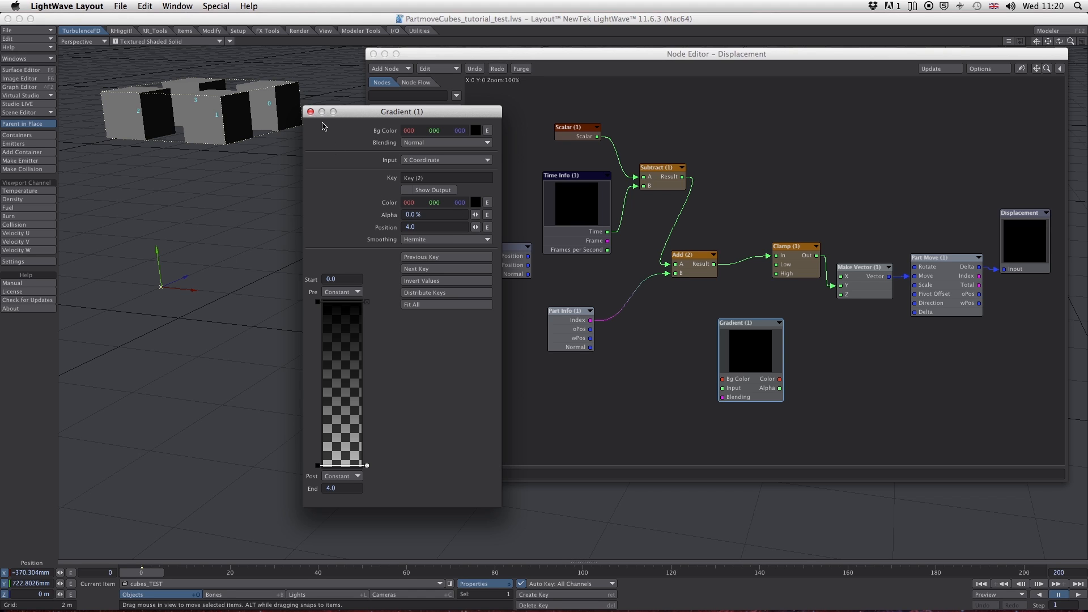
# - Connect the Add (2) result to the Gradient's Input and the Gradient's Alpha output to the Clamp node's In
pyautogui.moveTo(443, 109); pyautogui.dragTo(292, 303)
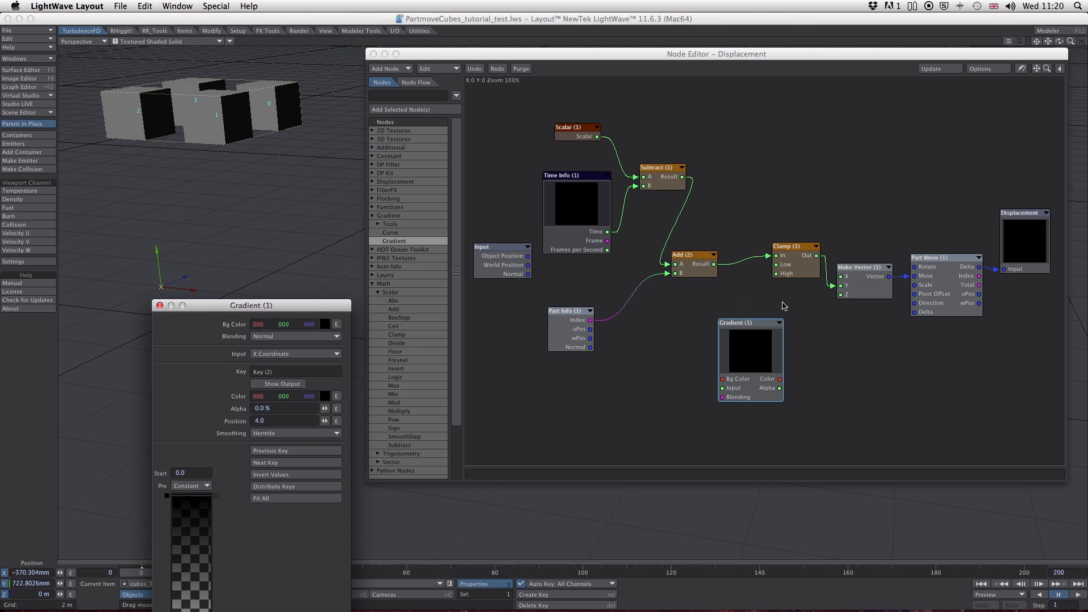
pyautogui.moveTo(767, 259); pyautogui.dragTo(723, 388)
pyautogui.moveTo(743, 324); pyautogui.dragTo(729, 308)
pyautogui.moveTo(766, 363); pyautogui.dragTo(780, 266)
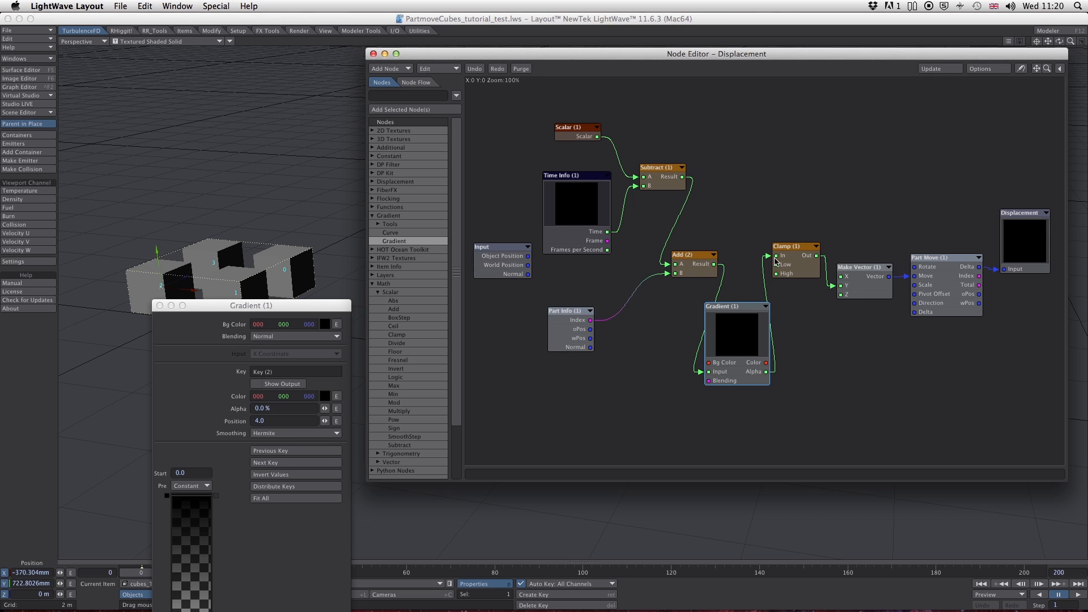
# - Set the alpha of the first gradient key, at position 0.0, to 400%
pyautogui.moveTo(278, 305); pyautogui.dragTo(649, 115)
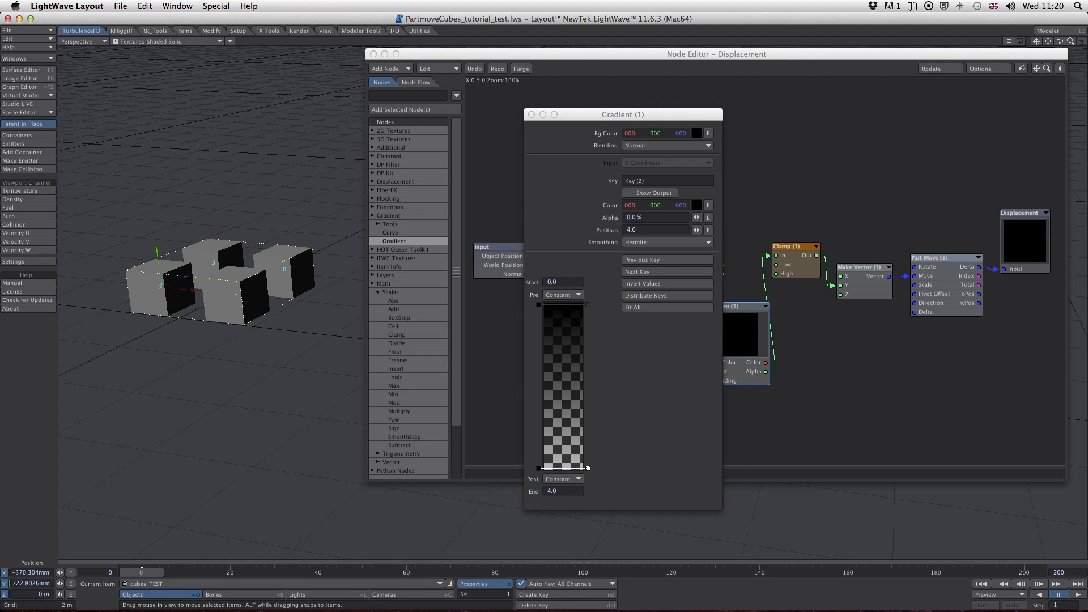
pyautogui.click(657, 113)
pyautogui.moveTo(660, 116); pyautogui.dragTo(676, 83)
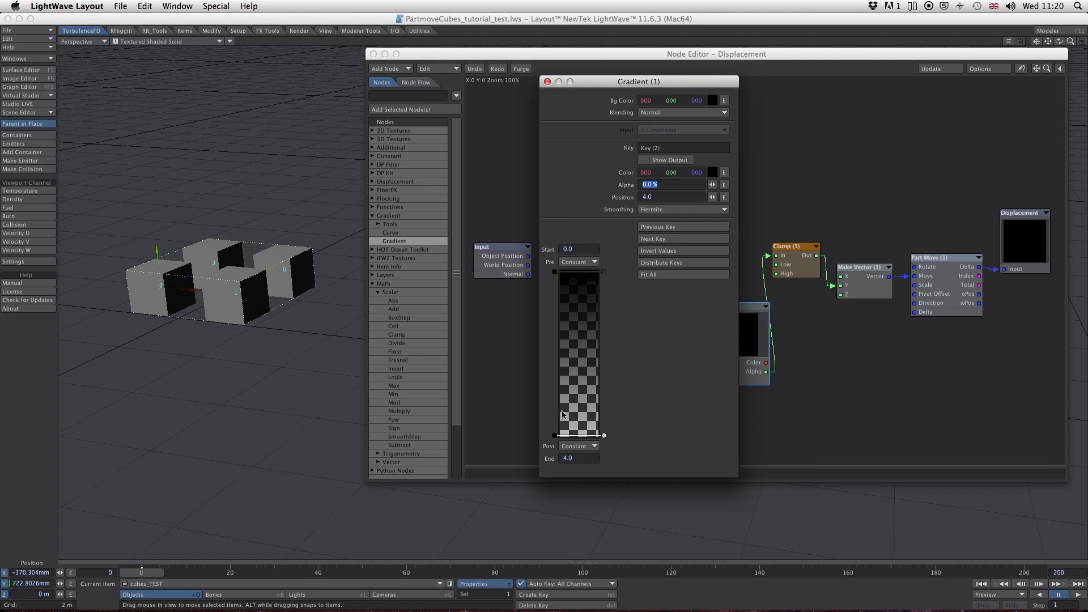
pyautogui.click(577, 437)
pyautogui.click(555, 273)
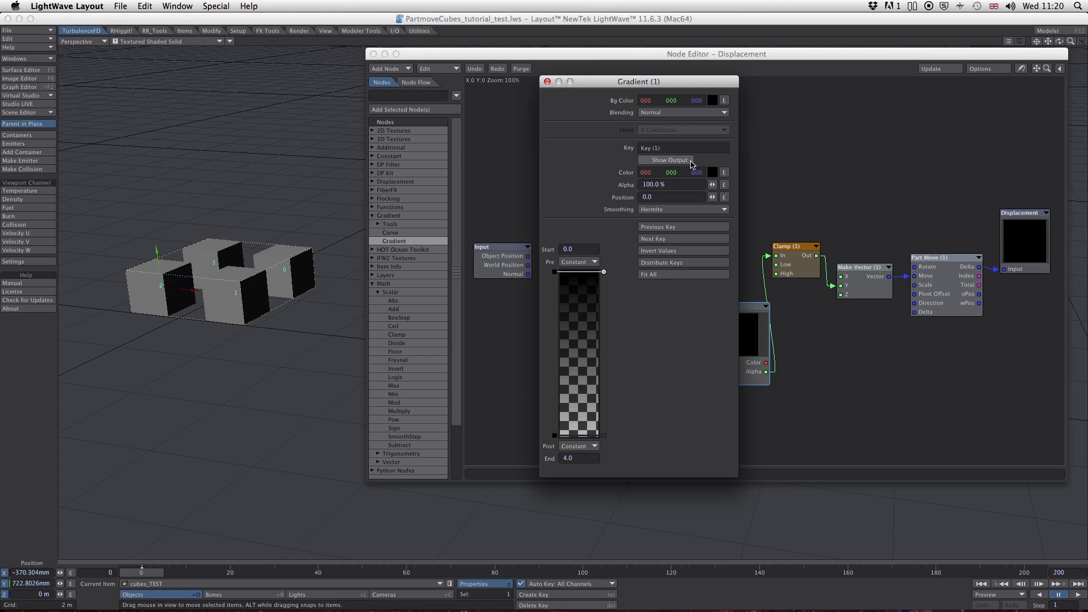
pyautogui.click(643, 183)
pyautogui.write('400')
pyautogui.press('Return')
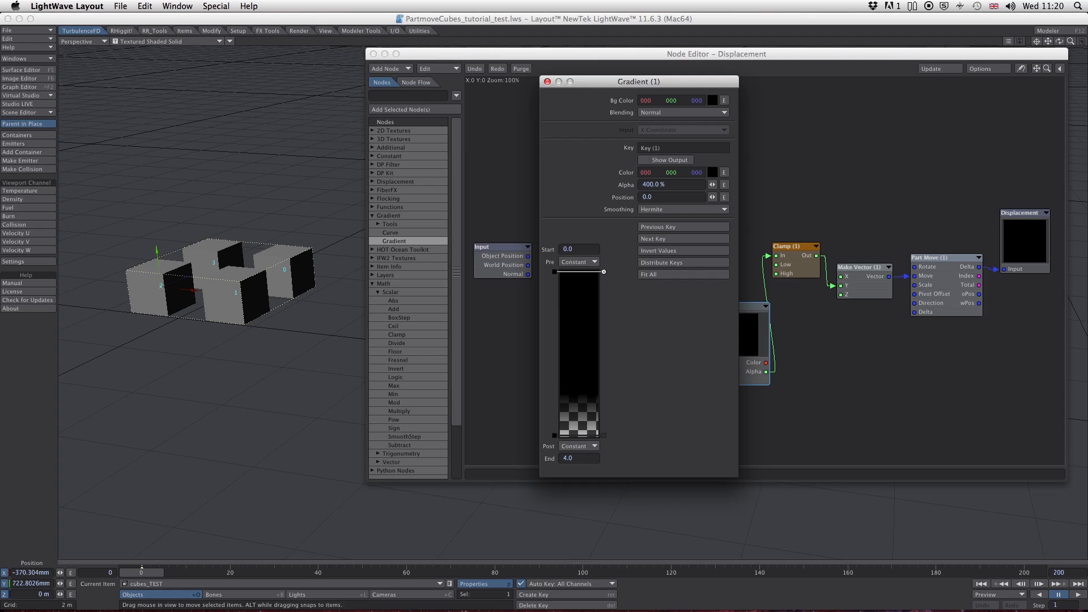
# - Scrub the timeline to check the cubes' motion, and invert the gradient's key values
pyautogui.moveTo(633, 85); pyautogui.dragTo(635, 83)
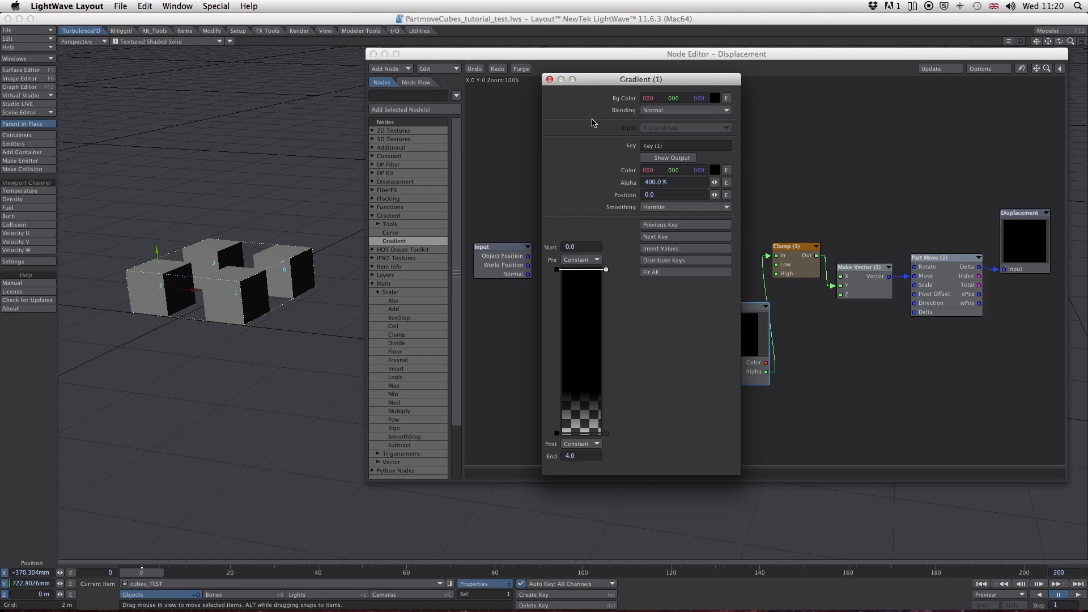
pyautogui.moveTo(618, 81); pyautogui.dragTo(697, 49)
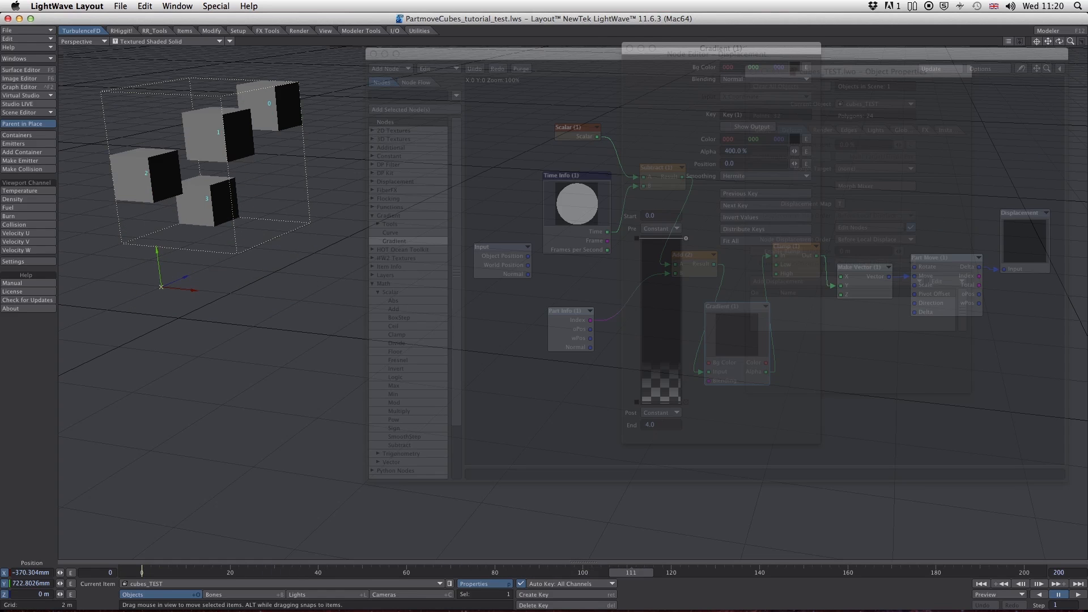
pyautogui.moveTo(631, 573); pyautogui.dragTo(141, 572)
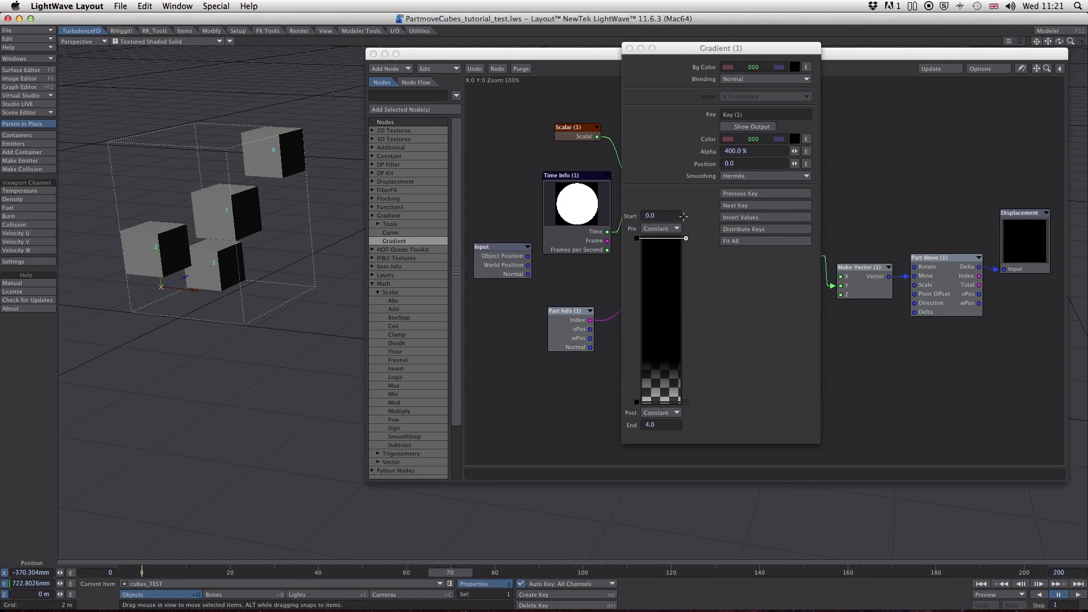
pyautogui.click(757, 217)
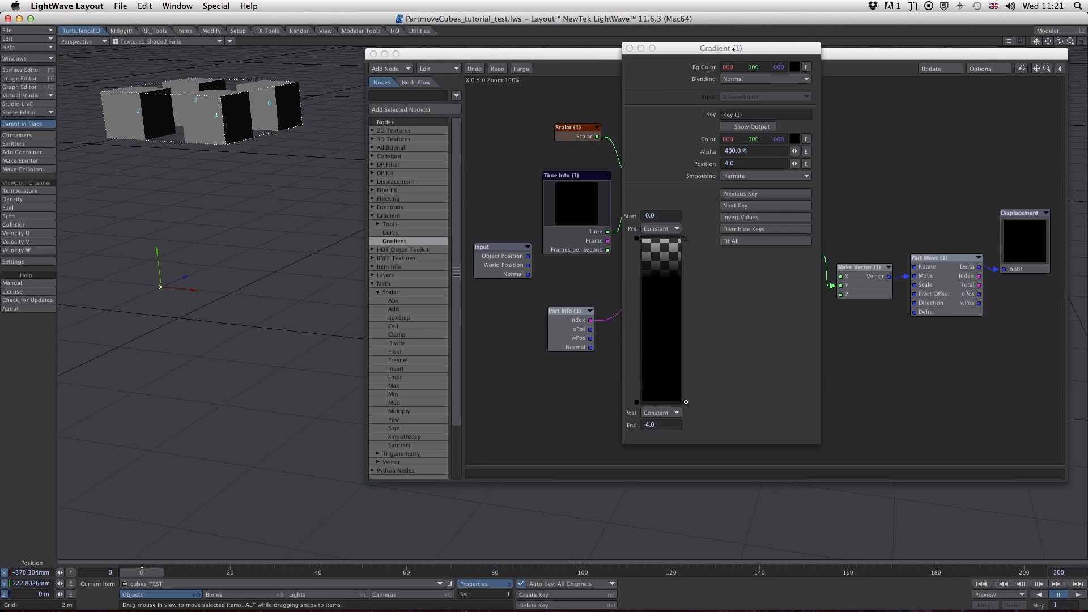
# - Add one gradient key near the start and another near the end, moving the latter to position about 3.64
pyautogui.moveTo(734, 49); pyautogui.dragTo(762, 49)
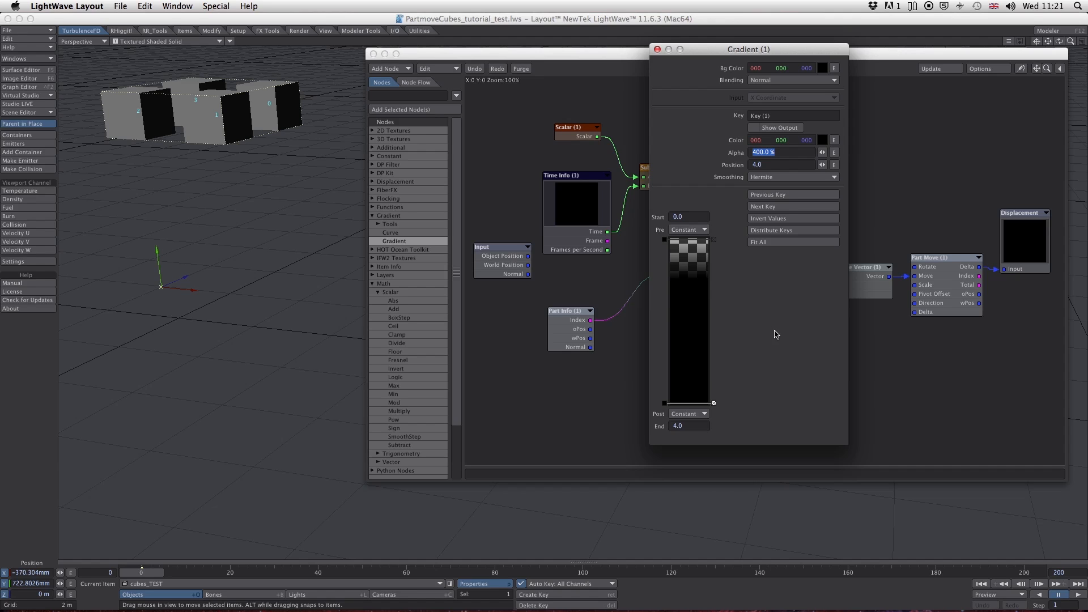
pyautogui.click(689, 243)
pyautogui.click(697, 396)
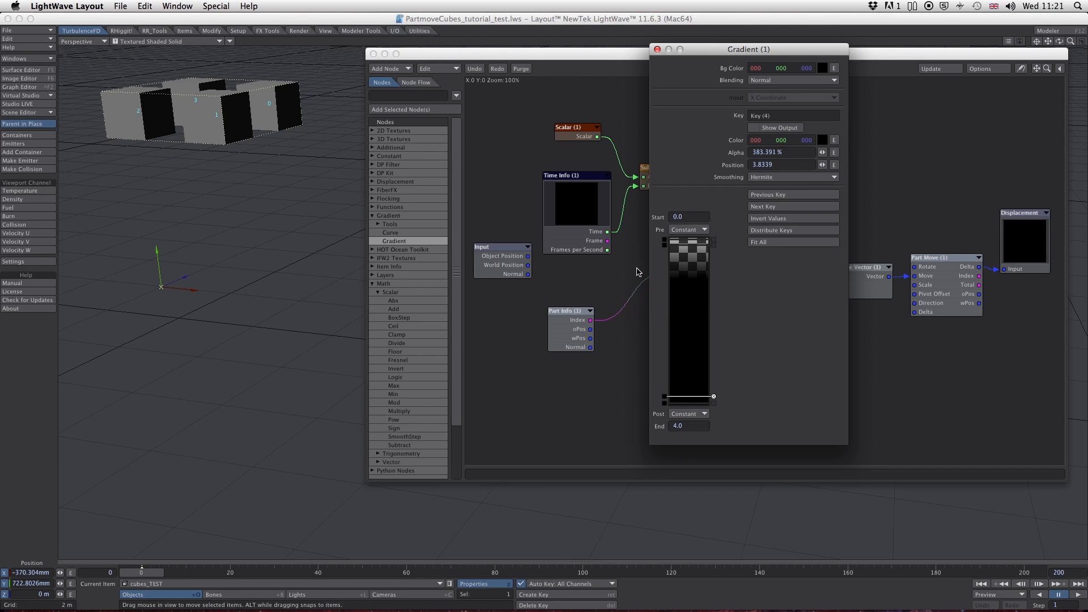
pyautogui.moveTo(664, 246); pyautogui.dragTo(664, 252)
pyautogui.moveTo(665, 399); pyautogui.dragTo(662, 389)
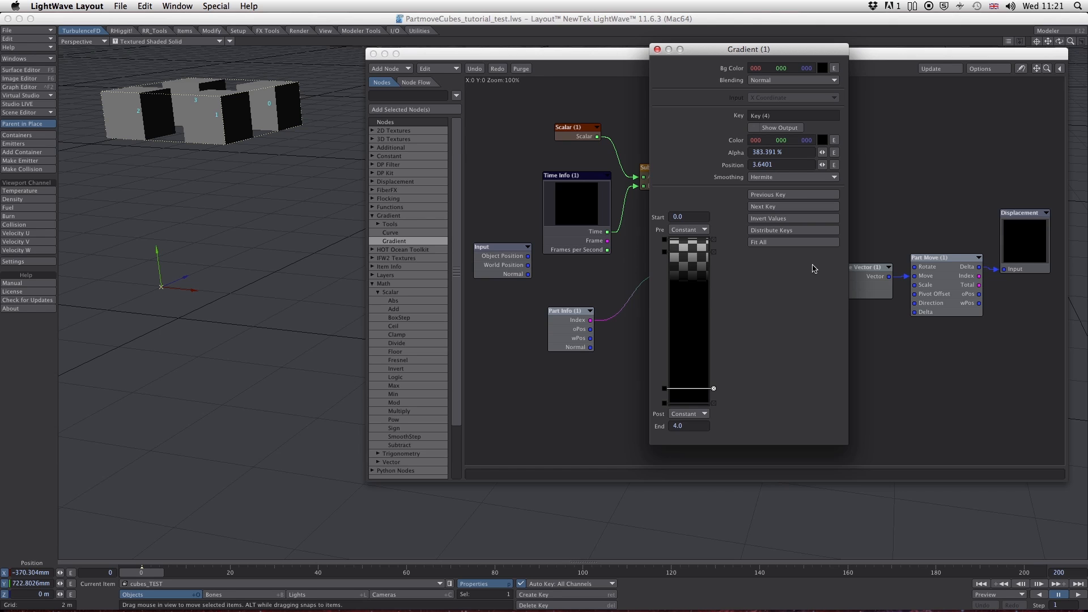
# - Scrub the timeline to check the cubes' motion, move the early gradient key to position 0.6228, and move the late key to an earlier position
pyautogui.moveTo(146, 579); pyautogui.dragTo(658, 573)
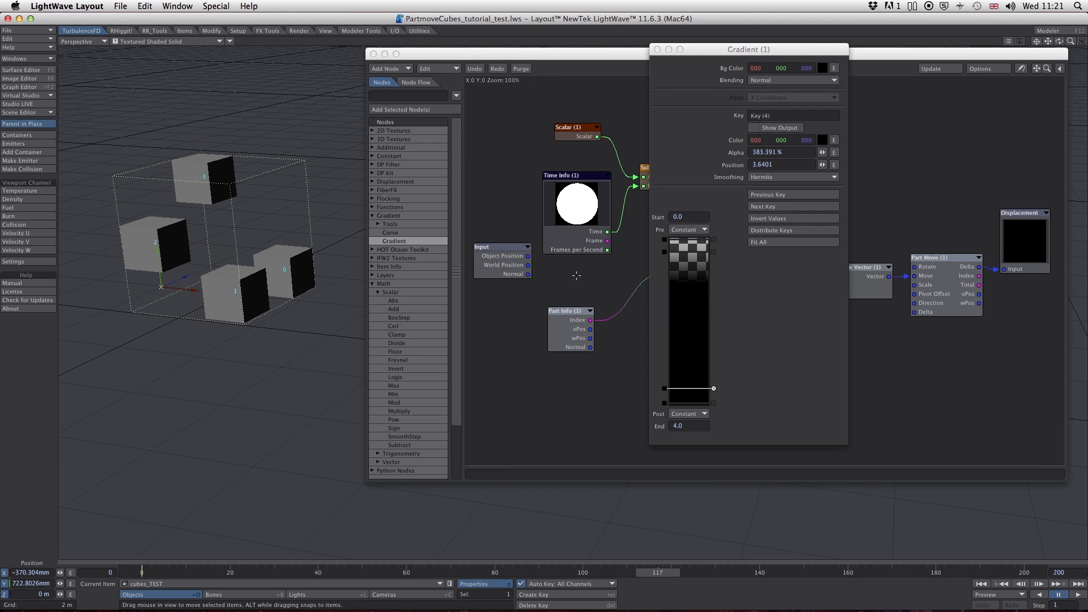
pyautogui.moveTo(664, 253); pyautogui.dragTo(664, 265)
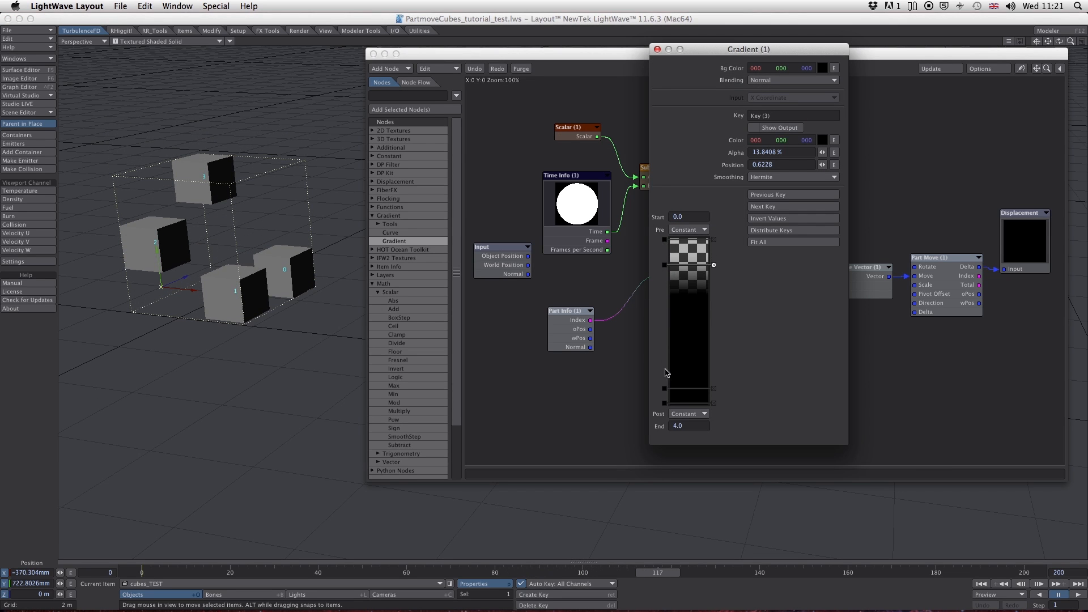
pyautogui.moveTo(665, 388); pyautogui.dragTo(665, 357)
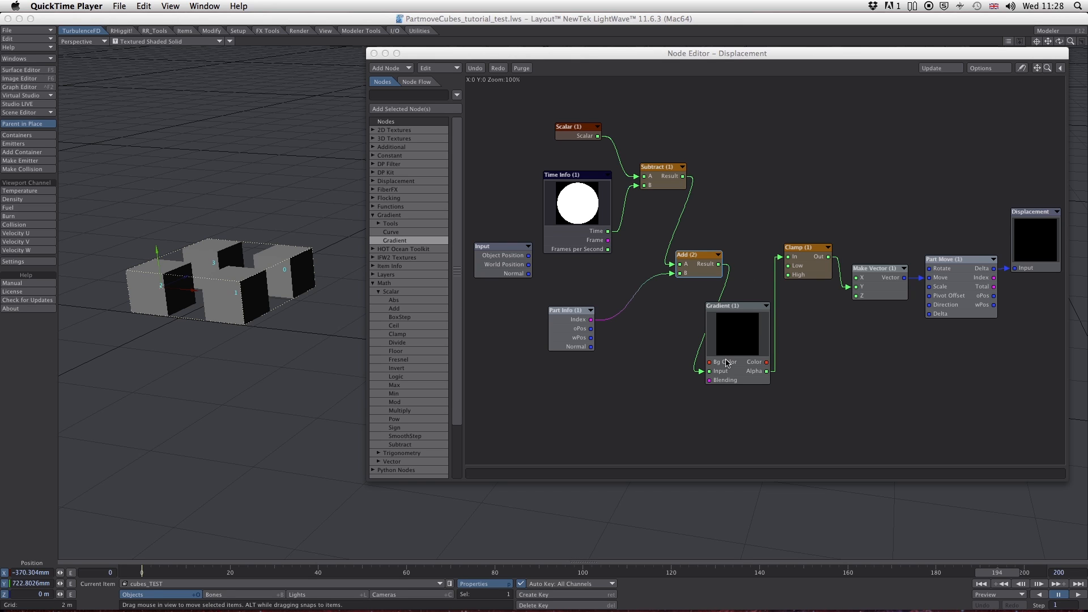
# - Connect the Add (2) result directly to the Clamp node's In, and delete the Gradient node
pyautogui.moveTo(700, 371); pyautogui.dragTo(792, 257)
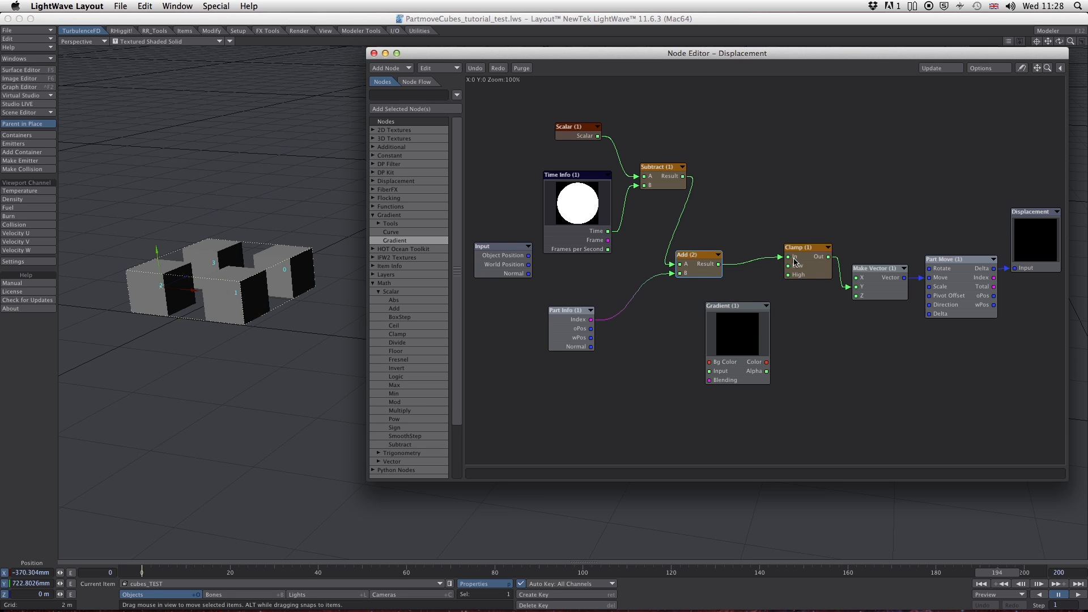
pyautogui.moveTo(746, 311); pyautogui.dragTo(822, 104)
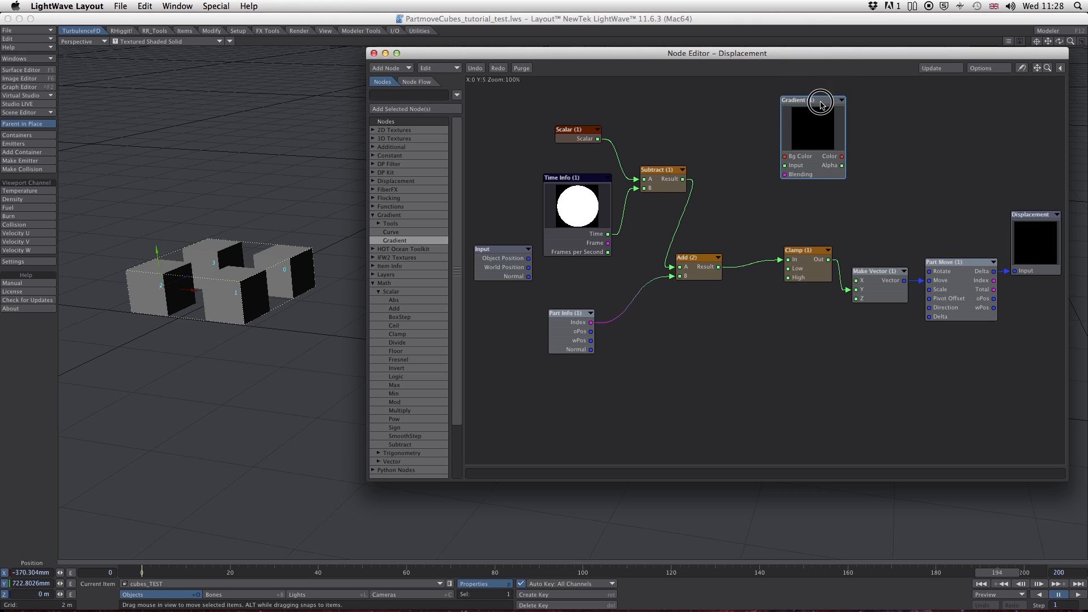
pyautogui.press('Delete')
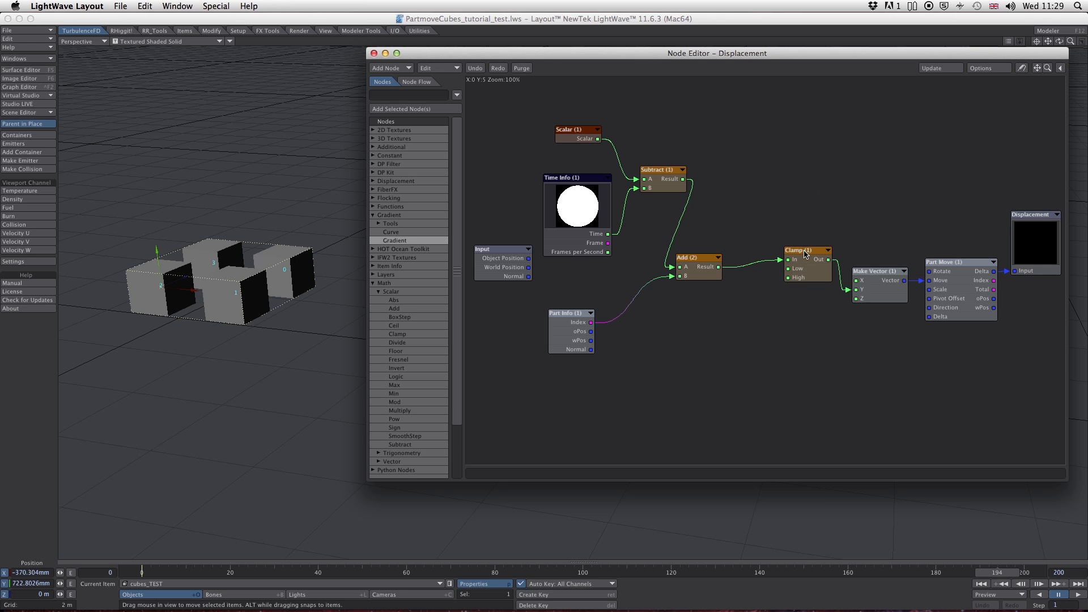
# - Tidy the Clamp, Make Vector and Part Move nodes, and connect Make Vector's output to Part Move's Rotate input
pyautogui.moveTo(805, 253); pyautogui.dragTo(801, 278)
pyautogui.moveTo(884, 274); pyautogui.dragTo(942, 260)
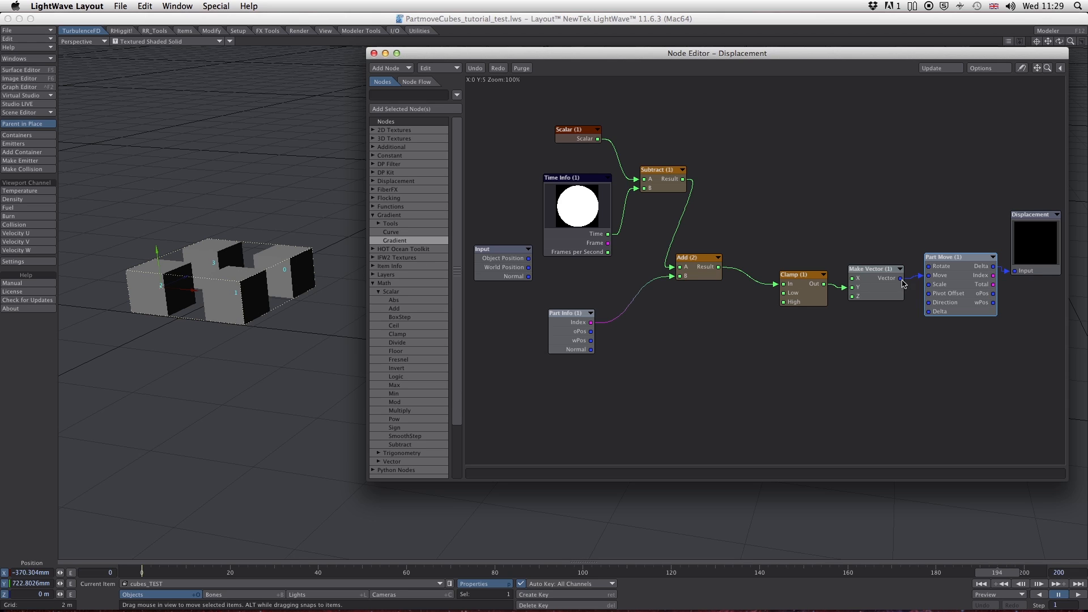
pyautogui.moveTo(798, 273); pyautogui.dragTo(775, 260)
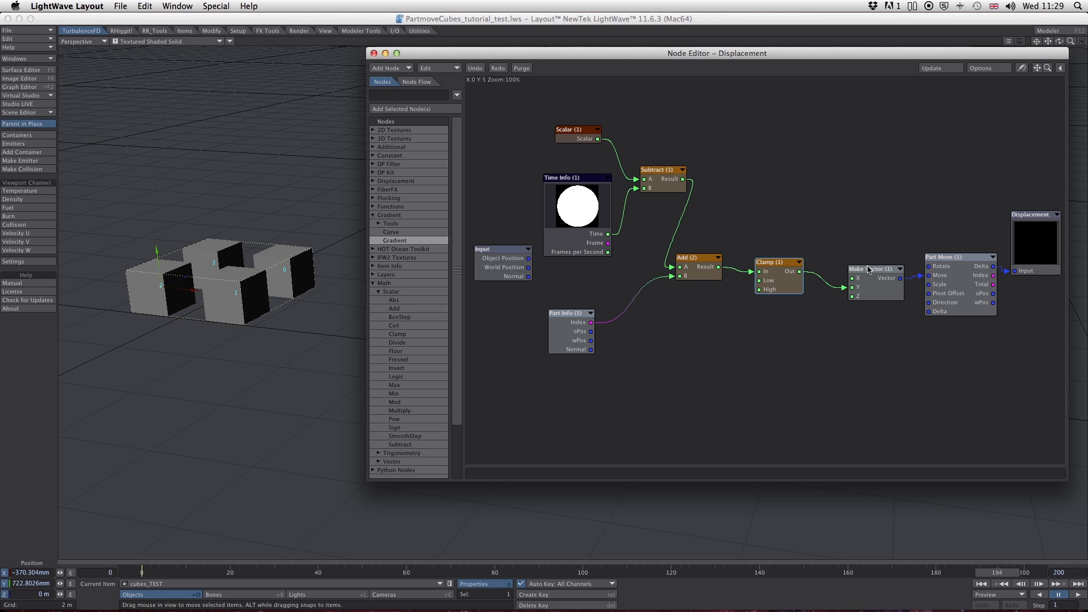
pyautogui.moveTo(877, 270); pyautogui.dragTo(853, 263)
pyautogui.moveTo(920, 275)
pyautogui.mouseDown()
pyautogui.moveTo(912, 290)
pyautogui.moveTo(927, 266)
pyautogui.mouseUp()
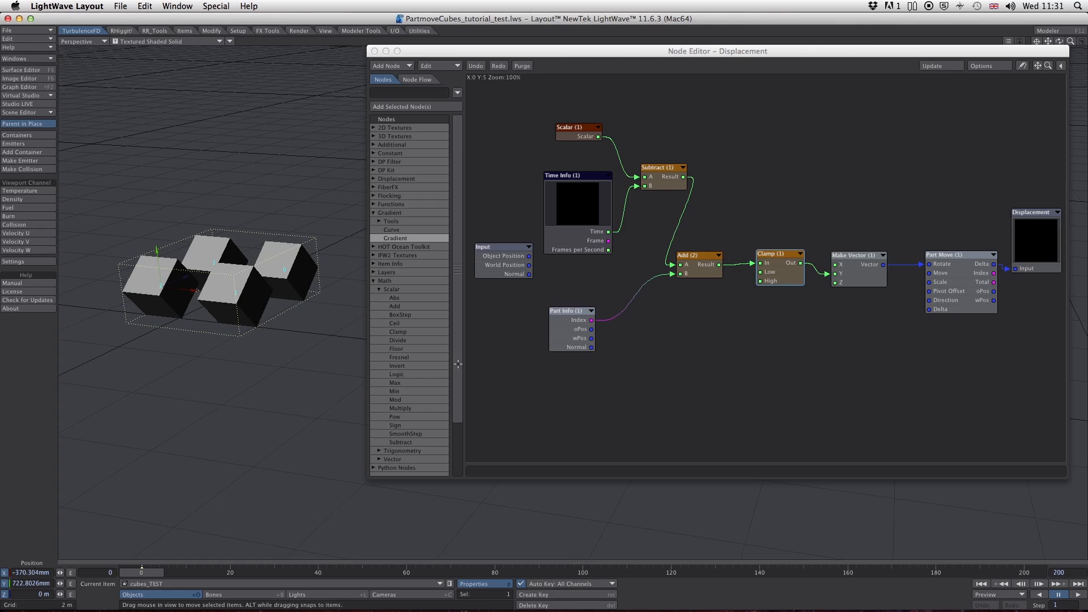
# - Scrub the timeline to check the cubes' rotation, and space out the Add (2), Clamp and Make Vector nodes
pyautogui.moveTo(147, 573)
pyautogui.mouseDown()
pyautogui.moveTo(429, 571)
pyautogui.moveTo(145, 570)
pyautogui.mouseUp()
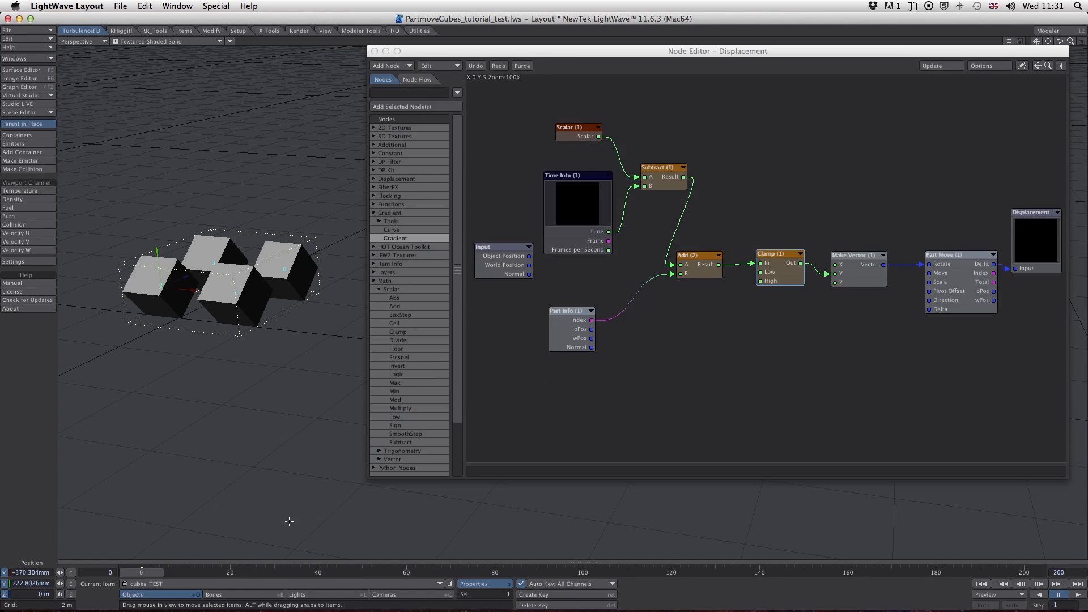
pyautogui.click(947, 254)
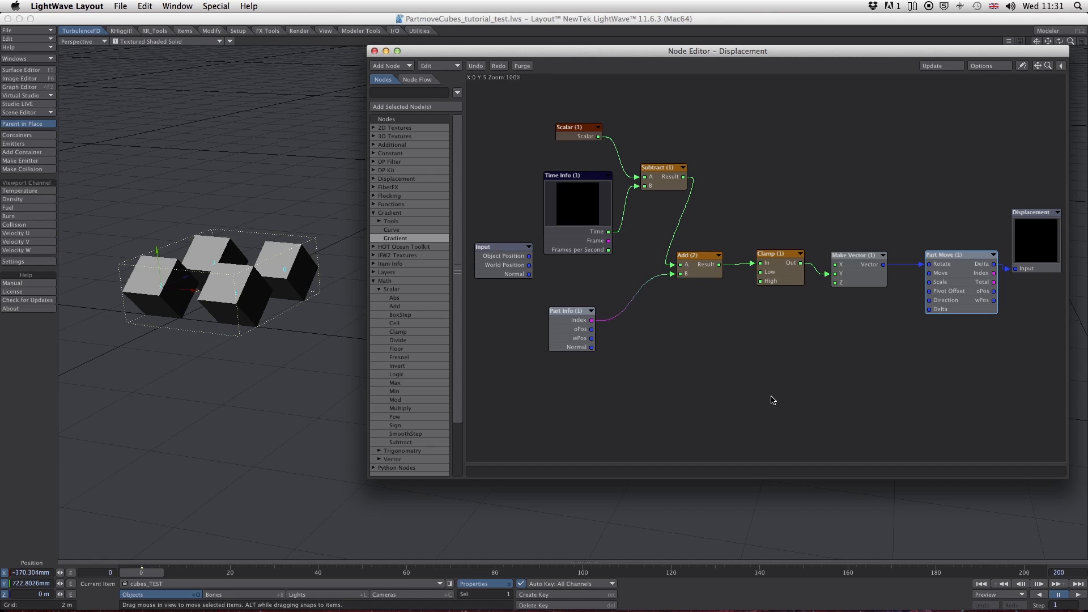
pyautogui.moveTo(780, 255); pyautogui.dragTo(784, 267)
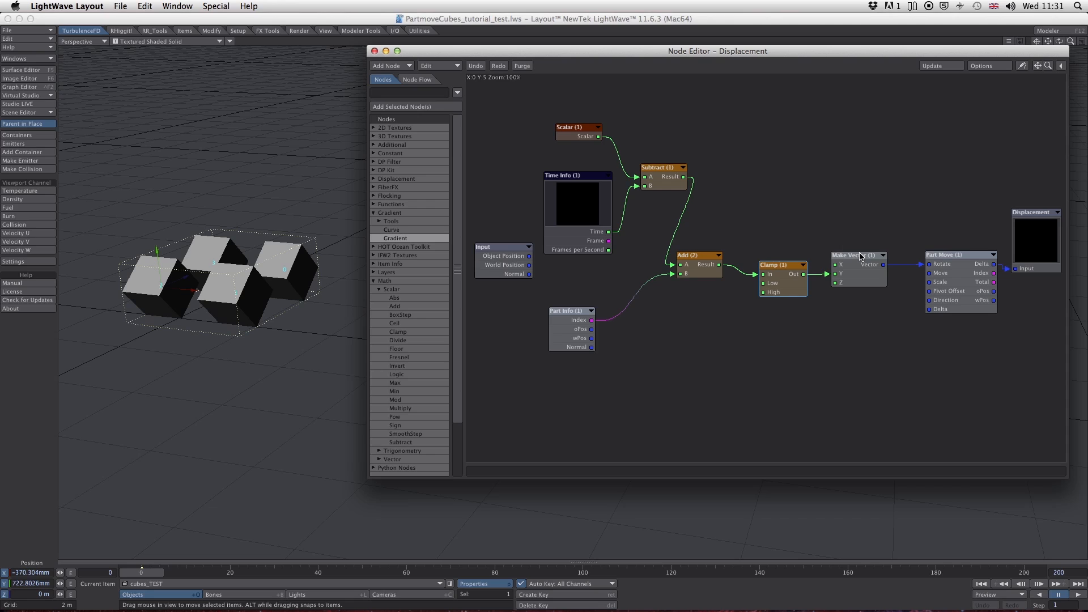
pyautogui.moveTo(706, 260); pyautogui.dragTo(716, 270)
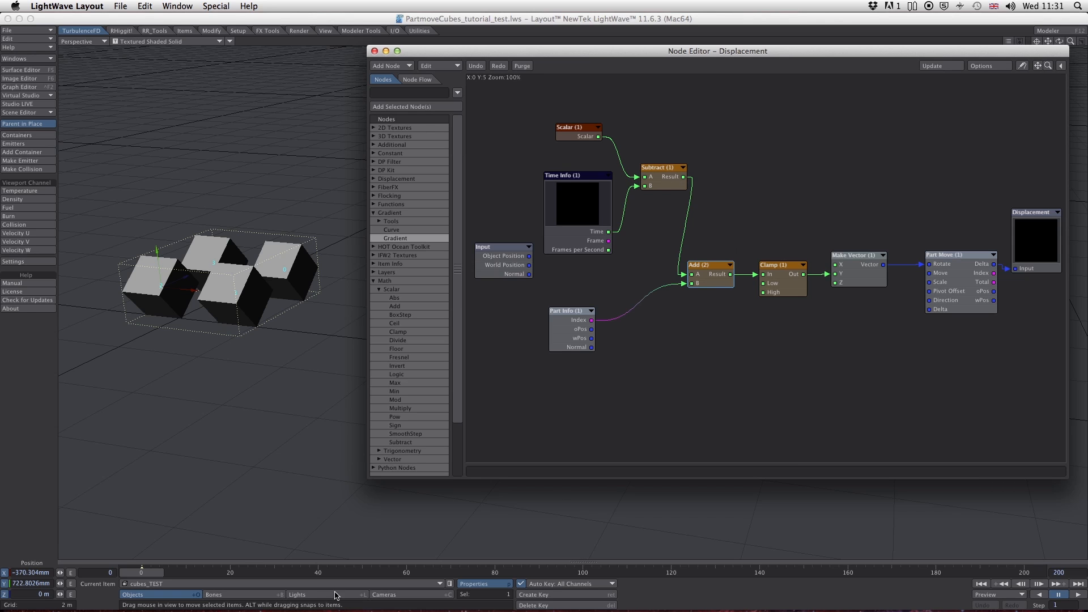
pyautogui.moveTo(141, 575)
pyautogui.mouseDown()
pyautogui.moveTo(459, 573)
pyautogui.moveTo(141, 573)
pyautogui.mouseUp()
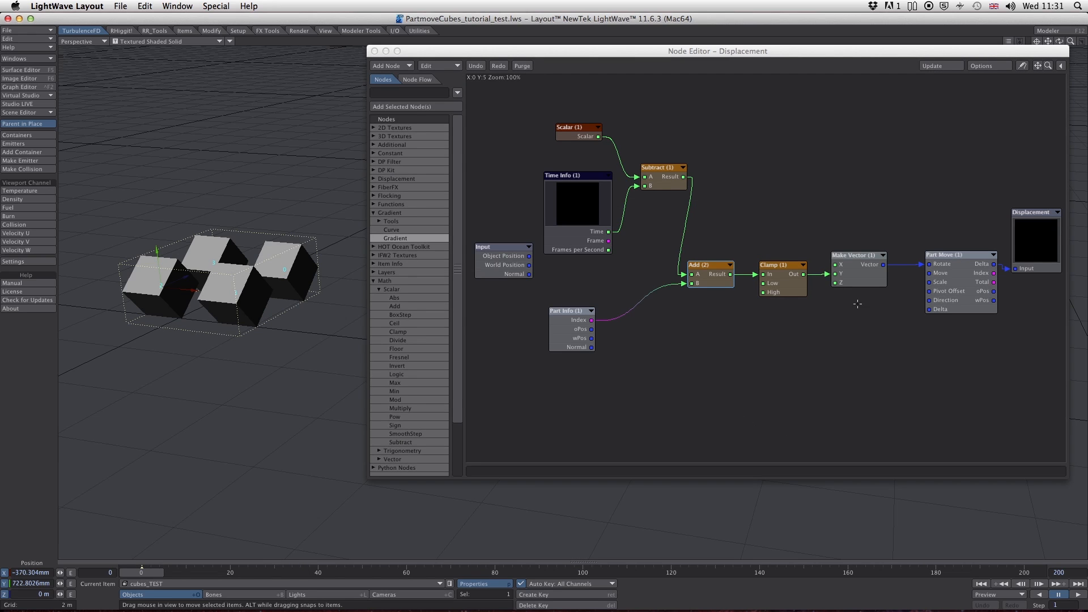
pyautogui.click(858, 255)
pyautogui.moveTo(859, 255); pyautogui.dragTo(873, 254)
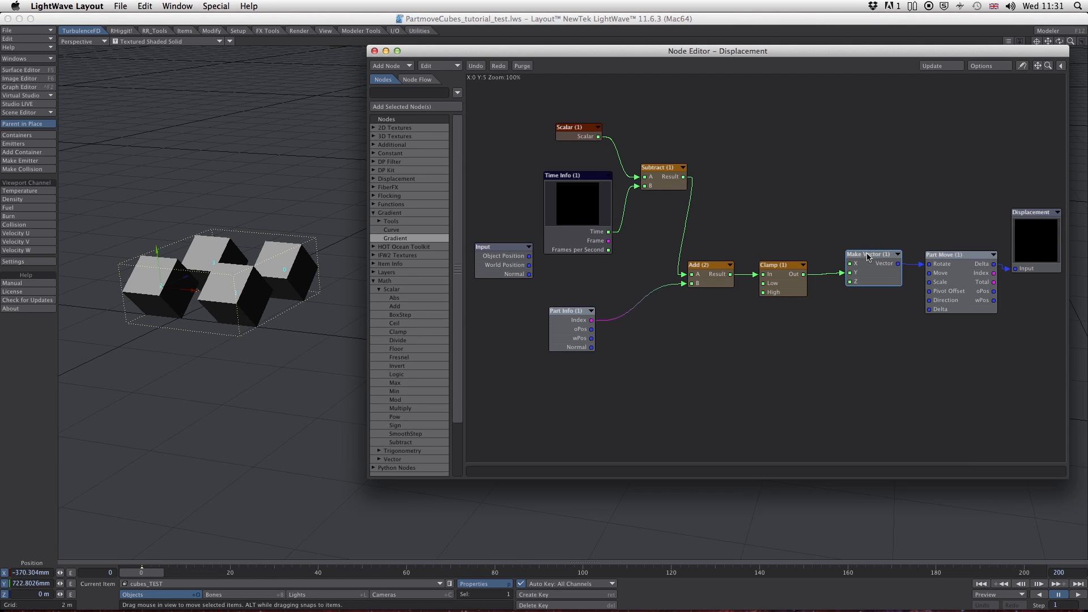
# - Set the Clamp node's High value to 3, and scrub through the timeline to check the cubes' rotation
pyautogui.moveTo(780, 266); pyautogui.dragTo(782, 265)
pyautogui.doubleClick(782, 265)
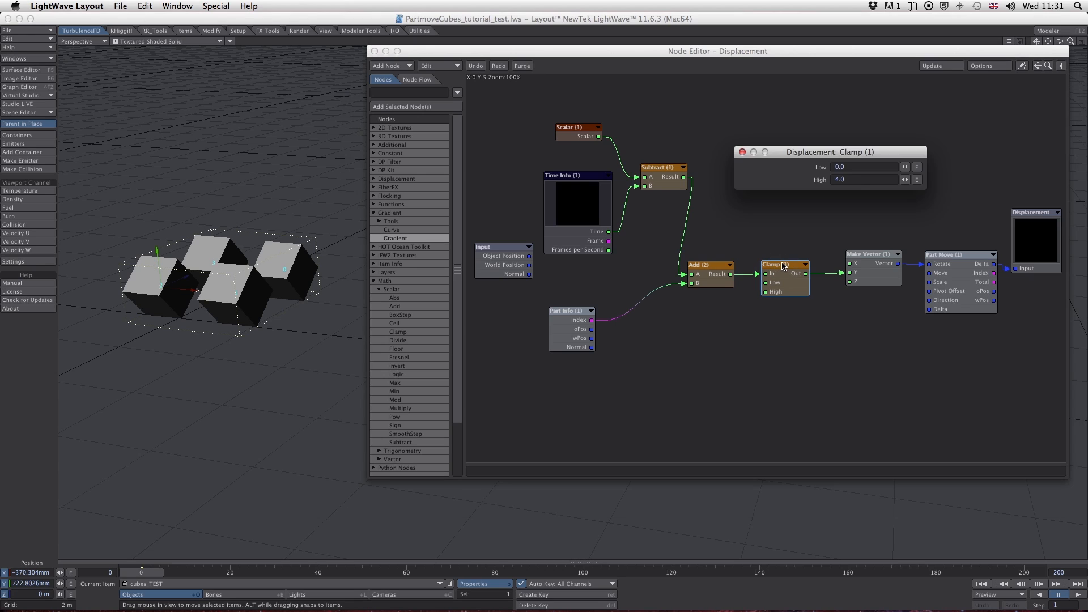
pyautogui.click(829, 179)
pyautogui.write('4')
pyautogui.press('Return')
pyautogui.write('3')
pyautogui.moveTo(142, 573); pyautogui.dragTo(1023, 573)
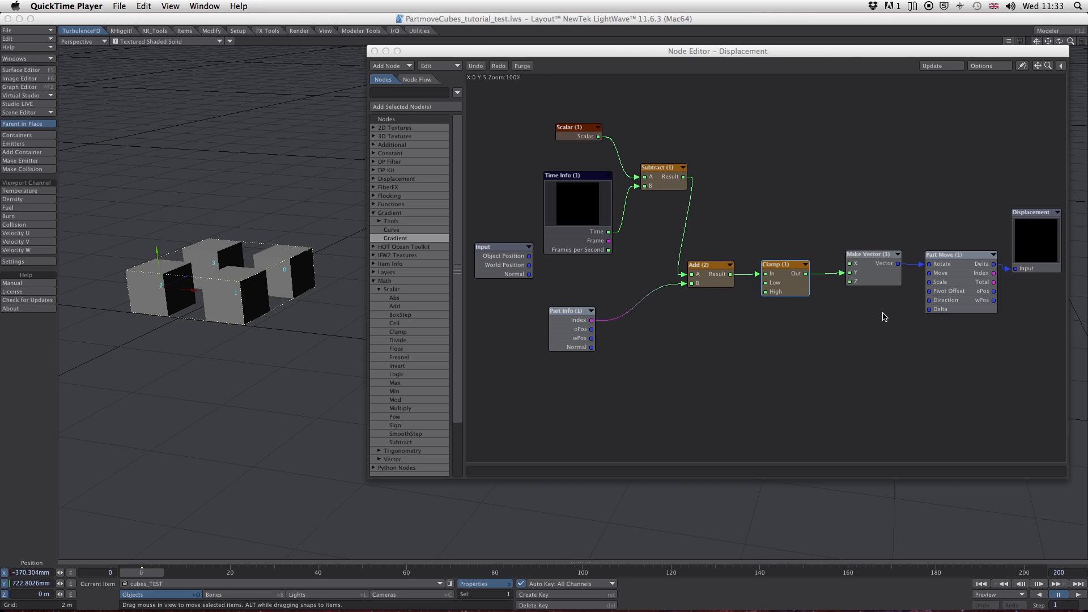
# - Connect Make Vector's output to Part Move's Scale input, and set Make Vector's X and Z values to 1
pyautogui.moveTo(918, 268); pyautogui.dragTo(929, 282)
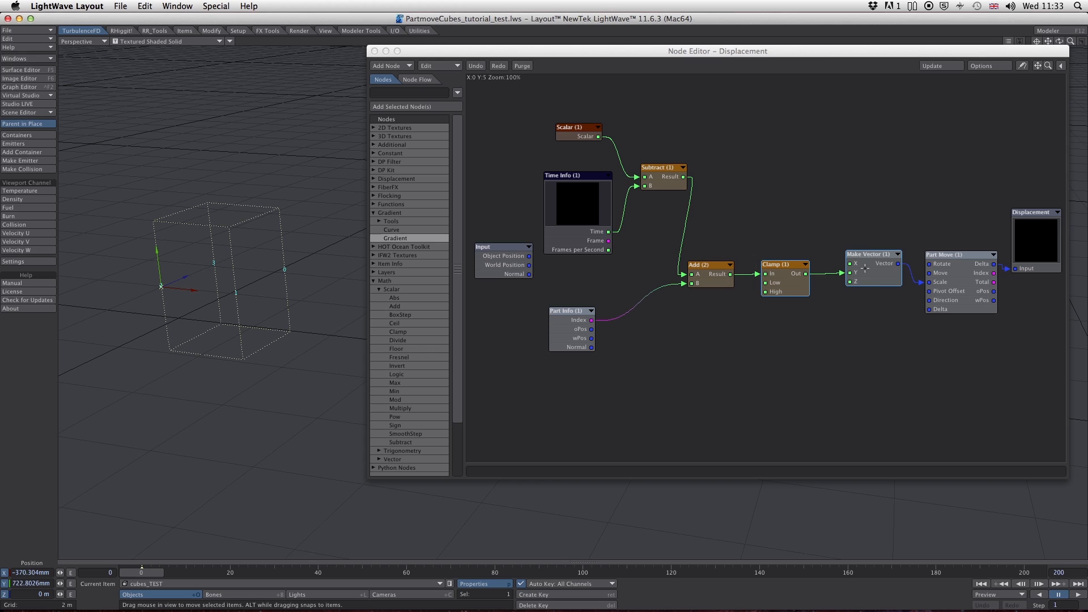
pyautogui.doubleClick(866, 255)
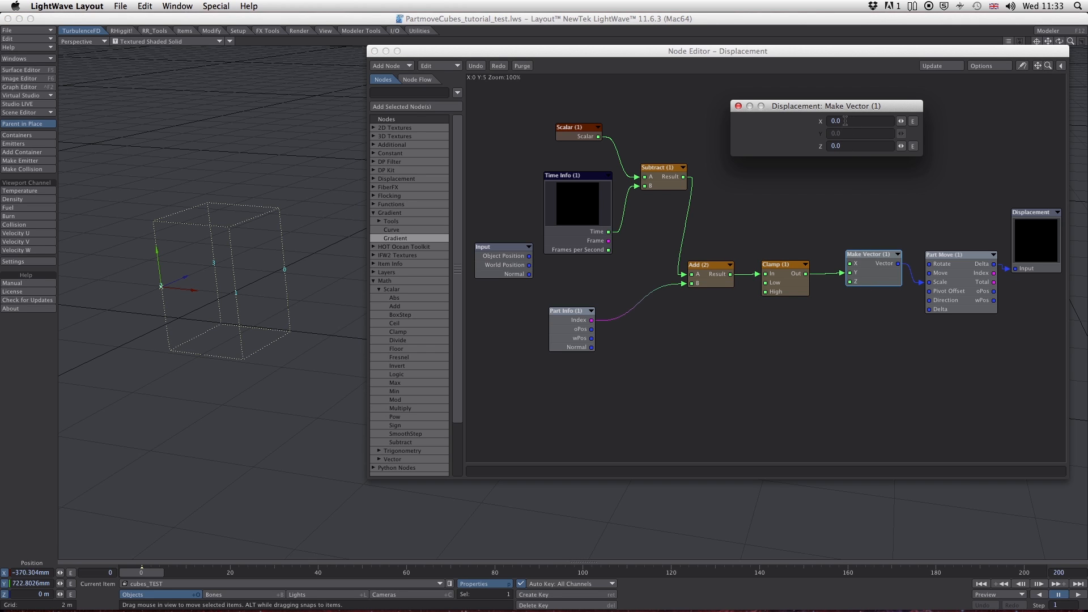
pyautogui.click(828, 122)
pyautogui.write('1')
pyautogui.click(849, 145)
pyautogui.write('1')
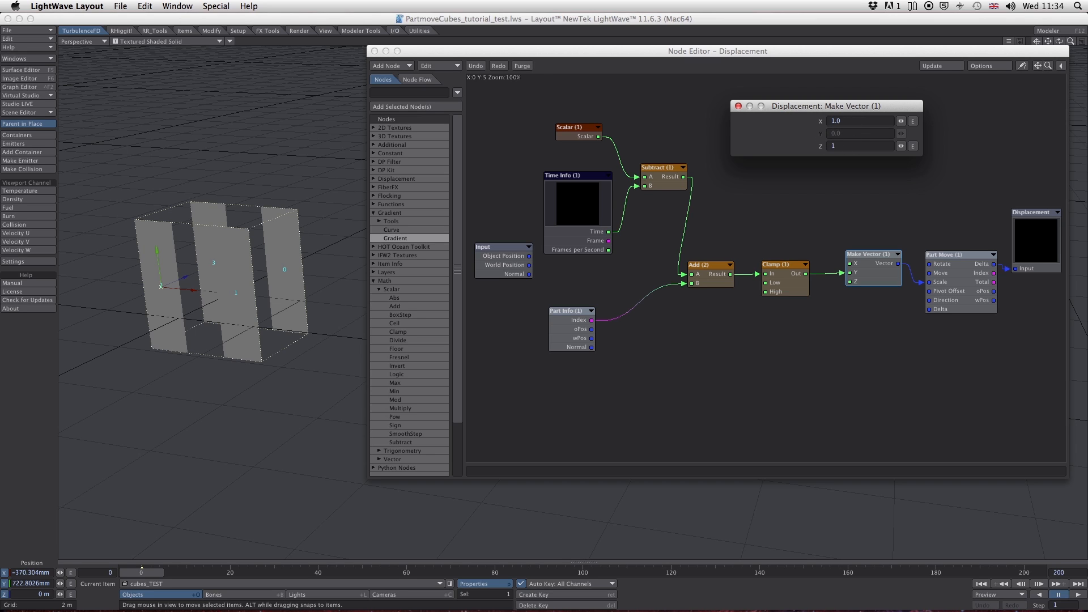
pyautogui.click(738, 107)
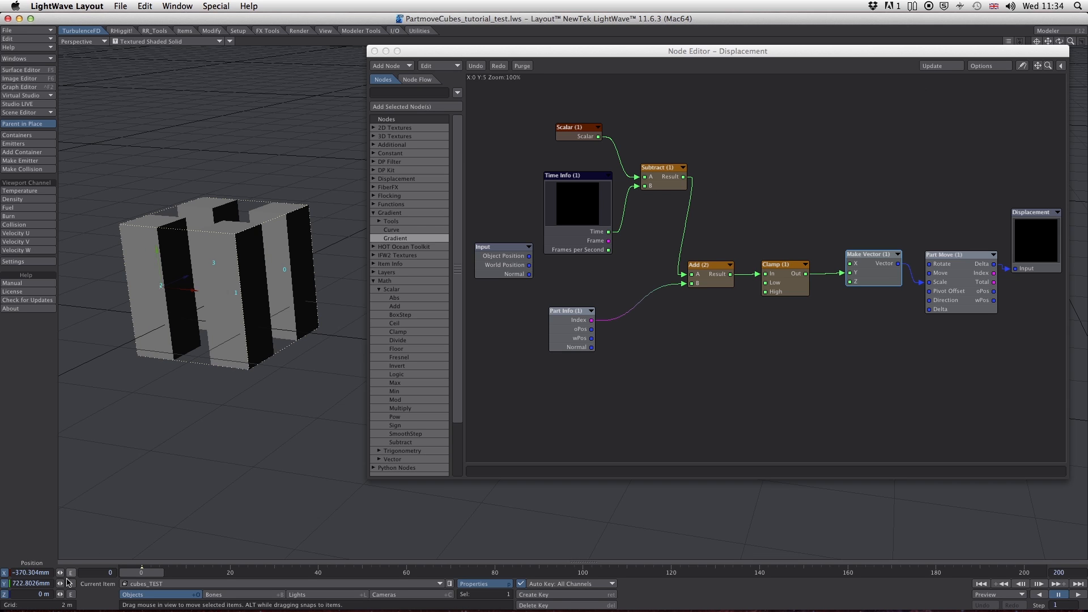
# - Scrub the timeline from the start to about frame 181 to check how the cubes scale over time
pyautogui.moveTo(143, 573)
pyautogui.mouseDown()
pyautogui.moveTo(943, 572)
pyautogui.moveTo(142, 573)
pyautogui.mouseUp()
pyautogui.moveTo(873, 256); pyautogui.dragTo(872, 261)
pyautogui.moveTo(142, 573); pyautogui.dragTo(939, 573)
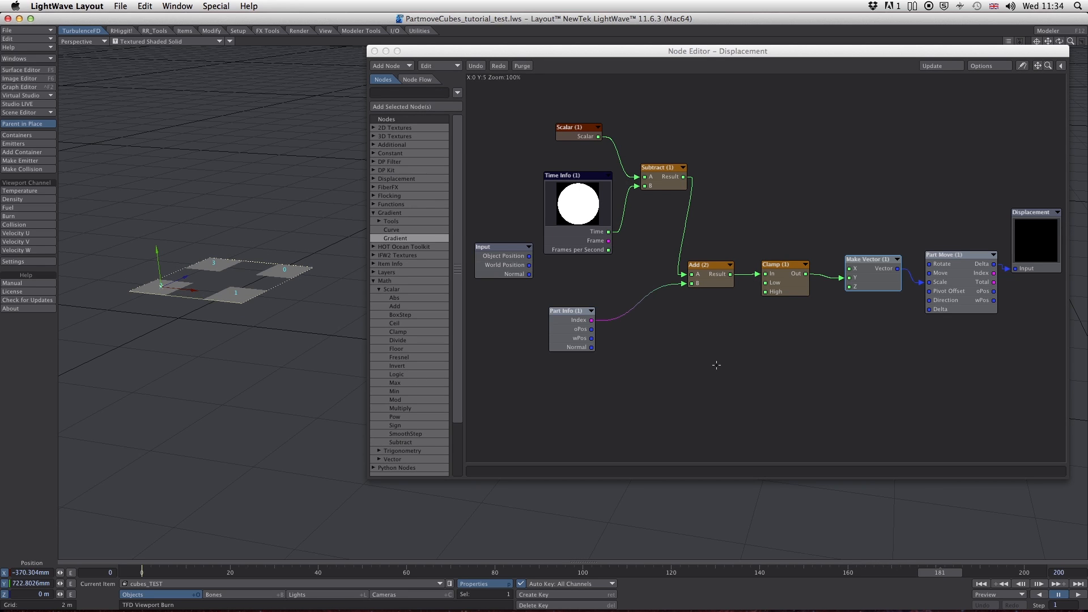
# - Add a scalar Logic node, feeding the Add (2) result into its A and its Out into Make Vector's X and Z
pyautogui.moveTo(454, 283); pyautogui.dragTo(451, 325)
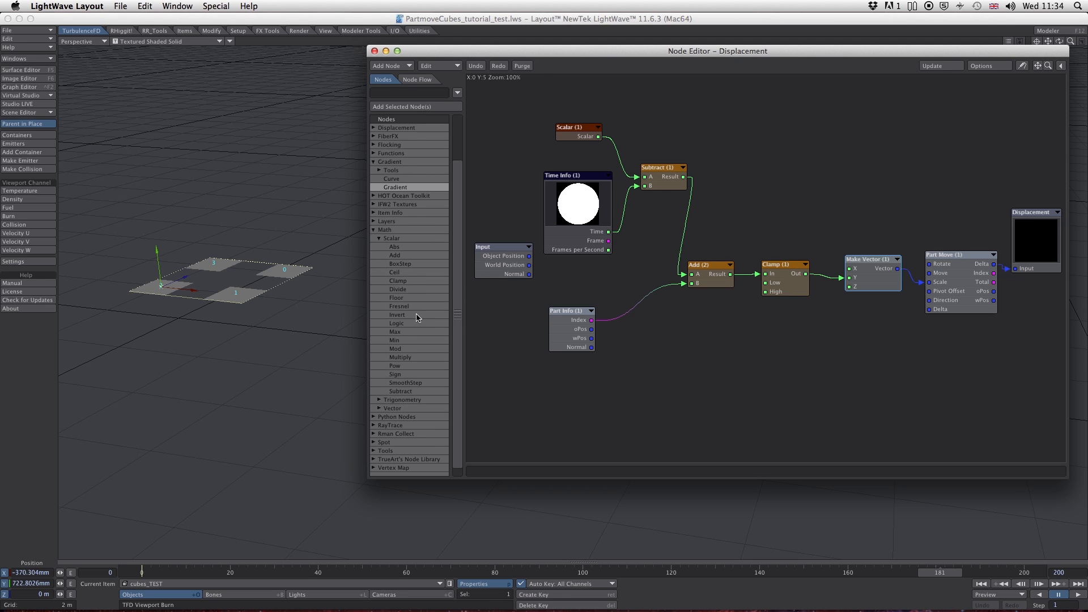
pyautogui.moveTo(410, 324); pyautogui.dragTo(779, 335)
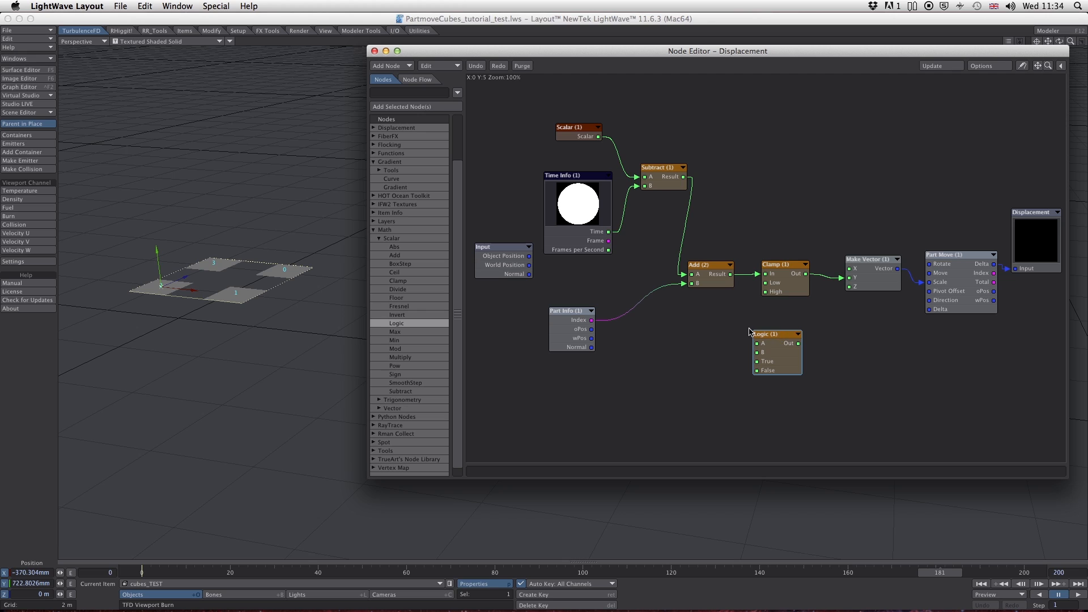
pyautogui.moveTo(730, 274); pyautogui.dragTo(843, 287)
pyautogui.moveTo(799, 343); pyautogui.dragTo(848, 268)
# - Set the Logic node's B to 0 and its operation to A Greater Than B, and scrub back to frame 166 to check the scaling
pyautogui.moveTo(777, 336); pyautogui.dragTo(789, 330)
pyautogui.doubleClick(789, 329)
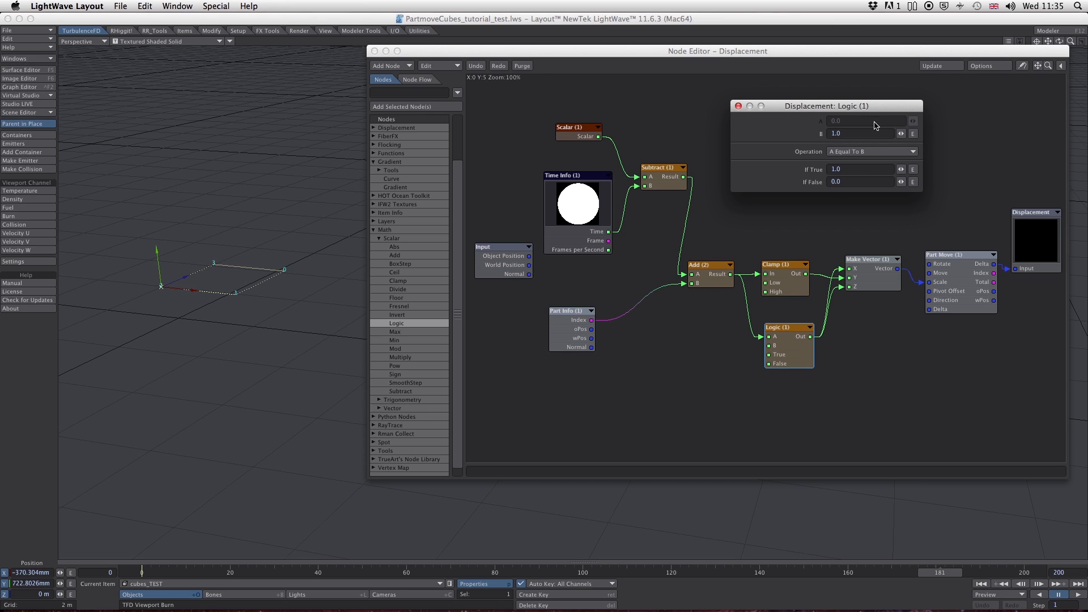
pyautogui.click(848, 134)
pyautogui.moveTo(848, 135); pyautogui.dragTo(826, 127)
pyautogui.write('0')
pyautogui.click(910, 152)
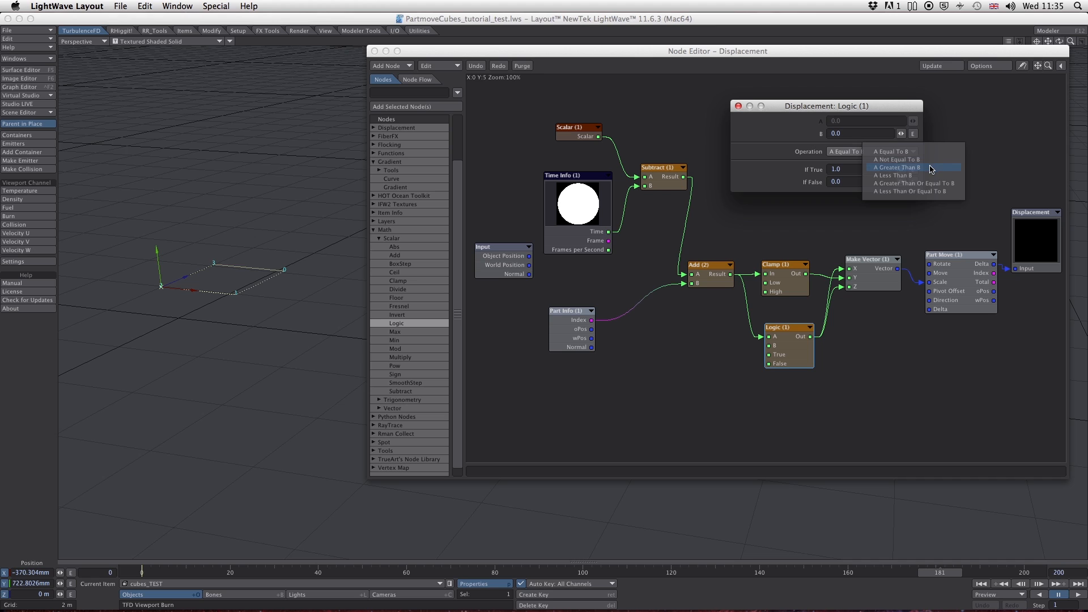
pyautogui.click(931, 169)
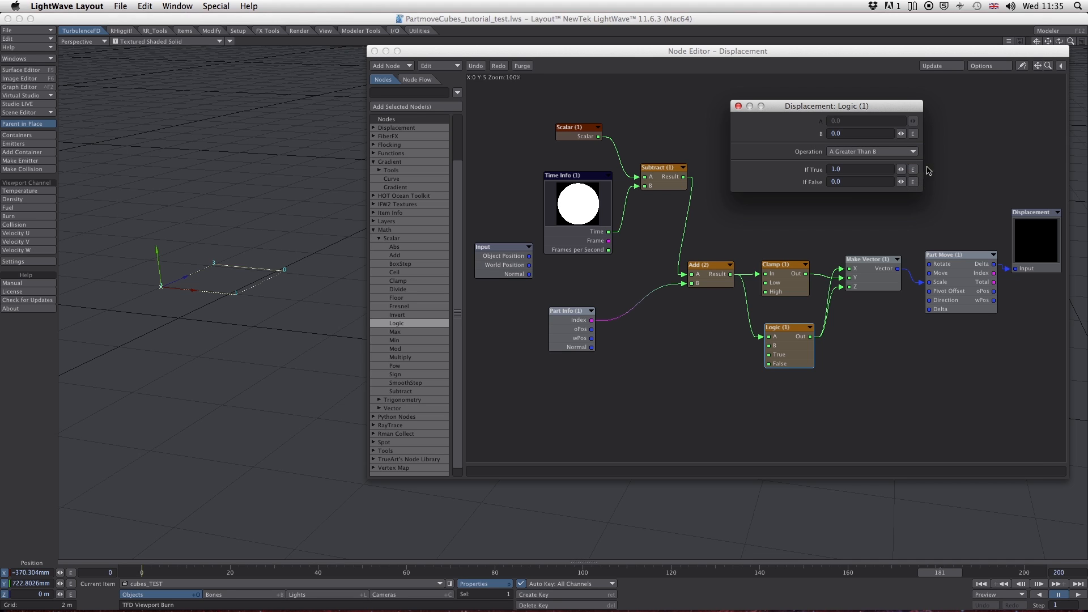
pyautogui.click(737, 106)
pyautogui.moveTo(934, 573); pyautogui.dragTo(873, 573)
pyautogui.moveTo(776, 55); pyautogui.dragTo(775, 58)
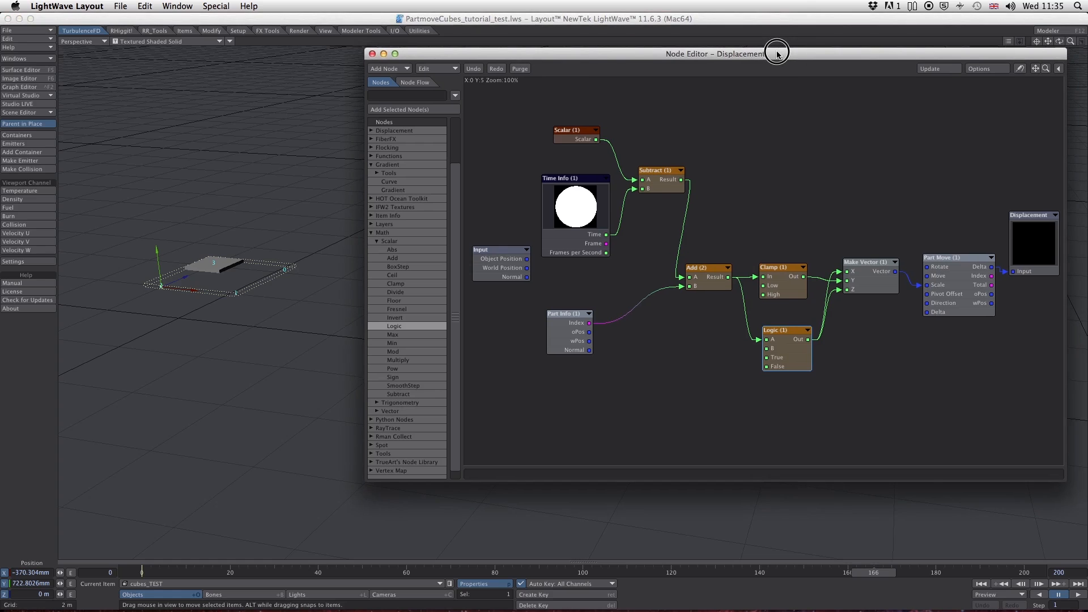